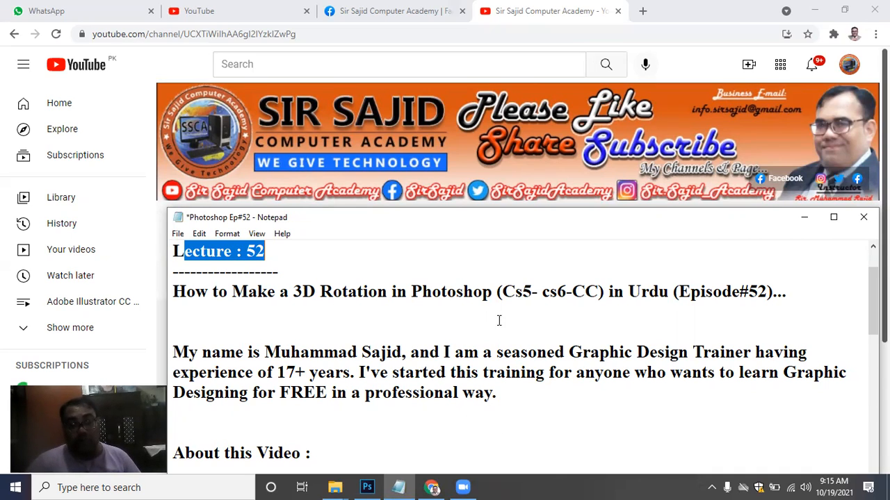
Switch from the lecture notes to Photoshop and close the floating Timeline panel.
left_click_drag(501, 292, 585, 293)
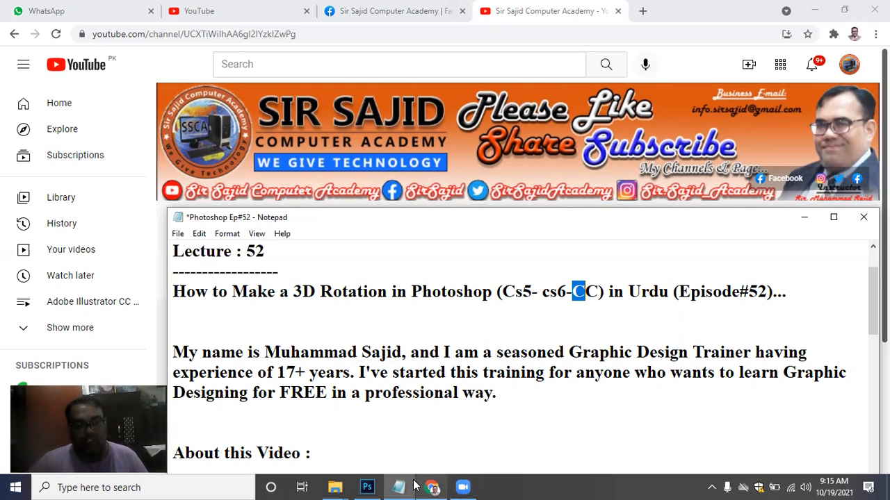
left_click(367, 487)
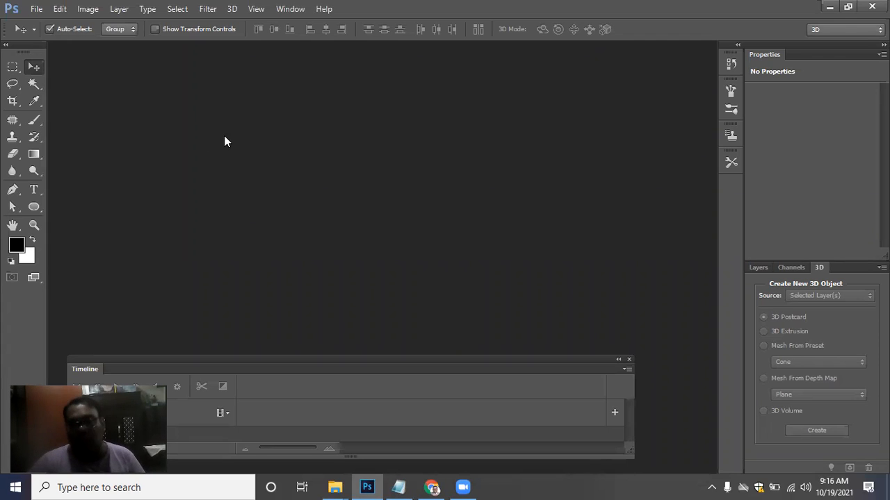
left_click(618, 360)
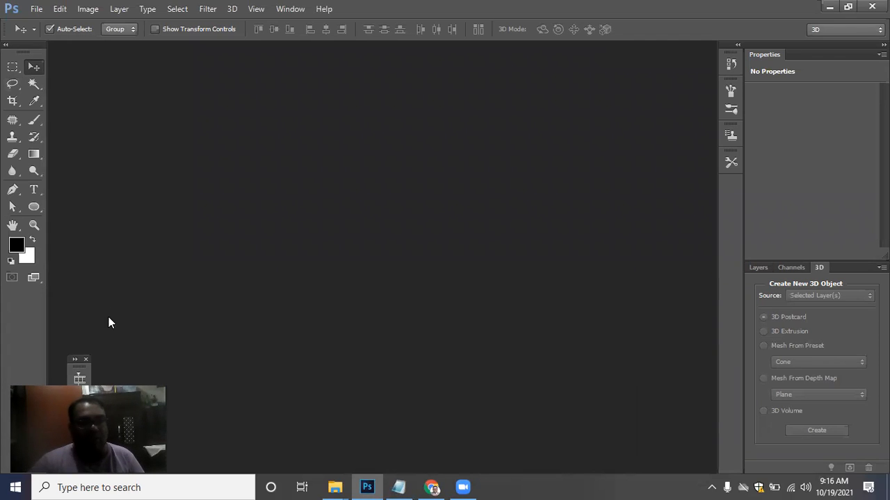
left_click(79, 374)
left_click(629, 359)
Create a new document 620 pixels wide and 600 pixels high at a resolution of 72 pixels/inch.
left_click(36, 8)
left_click(49, 23)
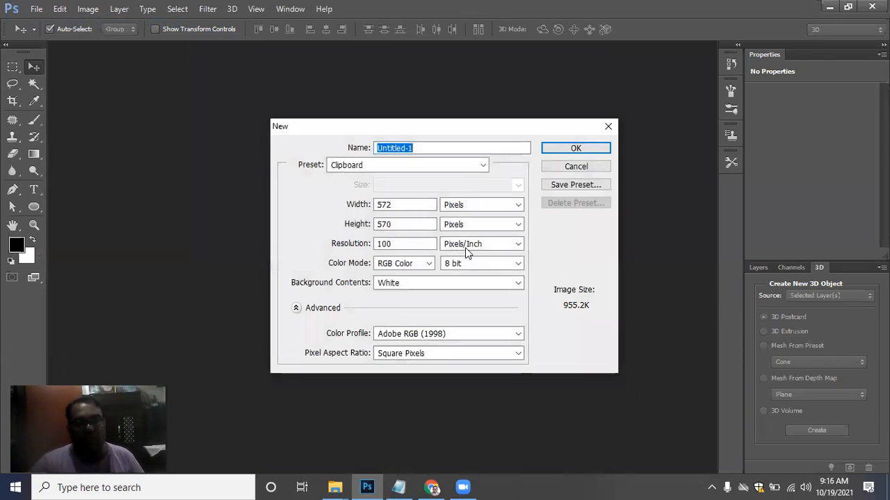
left_click(403, 204)
double_click(404, 204)
type("620")
key("Tab")
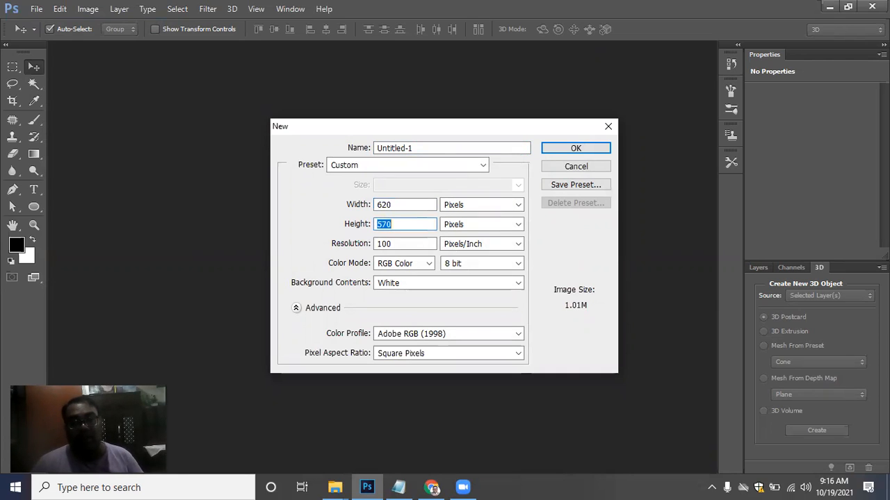
type("600")
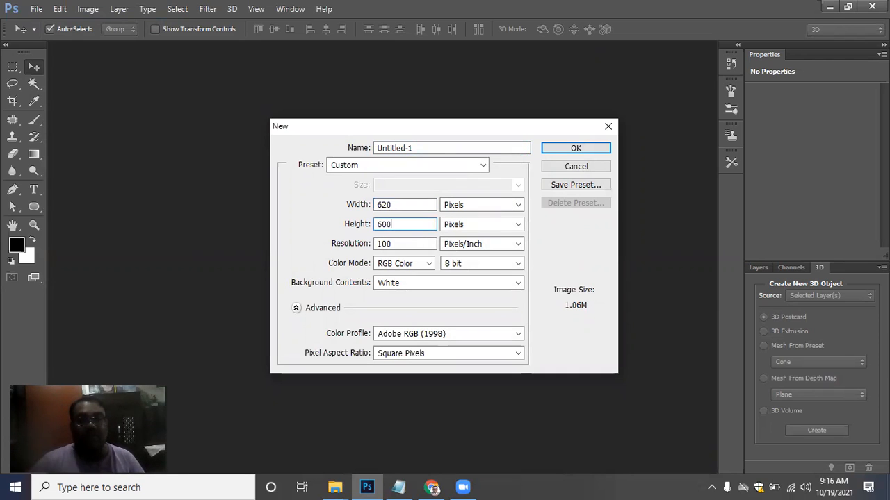
double_click(397, 243)
type("72")
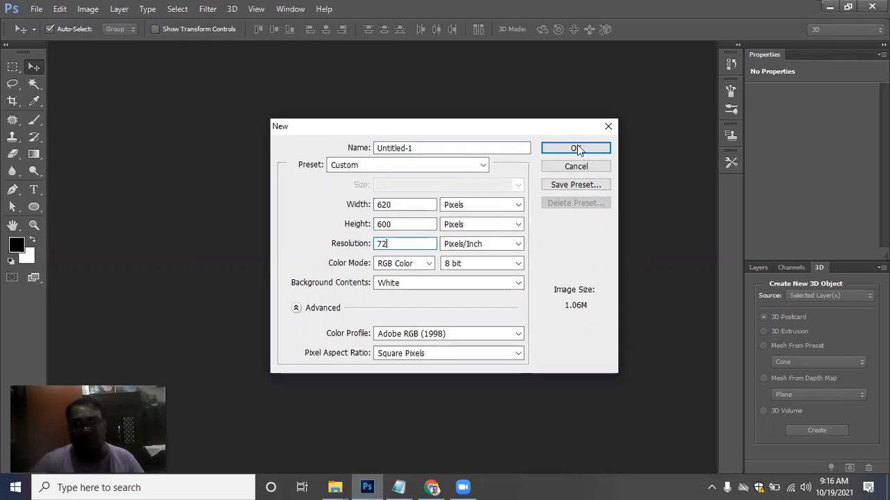
left_click(577, 148)
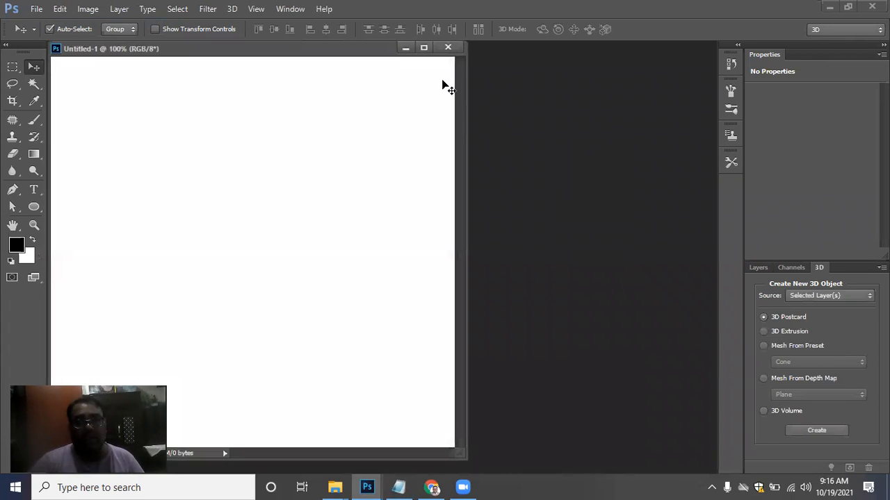
Maximize the new blank document and switch it to full screen mode with the menus and panels shown.
left_click(424, 47)
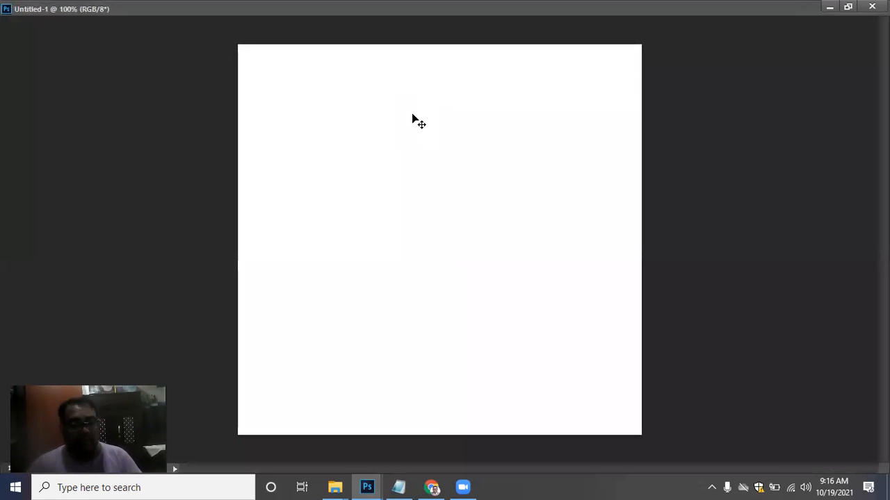
key("f")
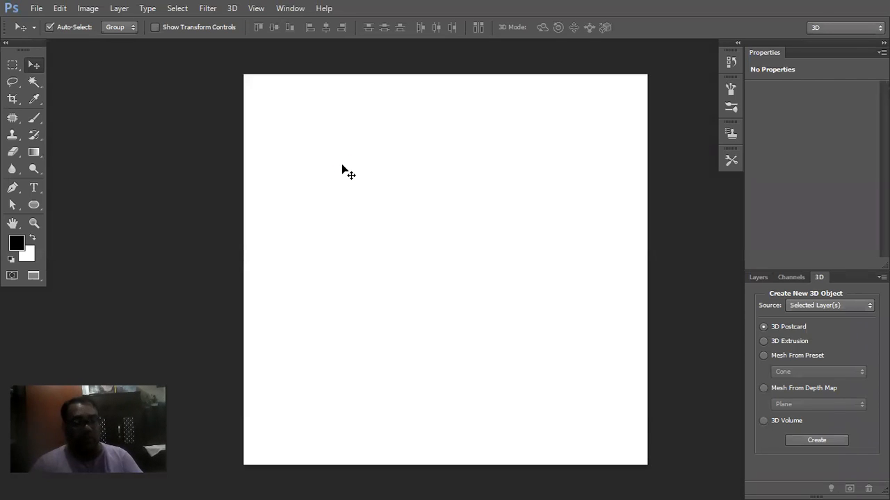
key("Tab")
Open the logo image sirsahidlogos123 from the Downloads folder.
key("ctrl+o")
left_click(391, 301)
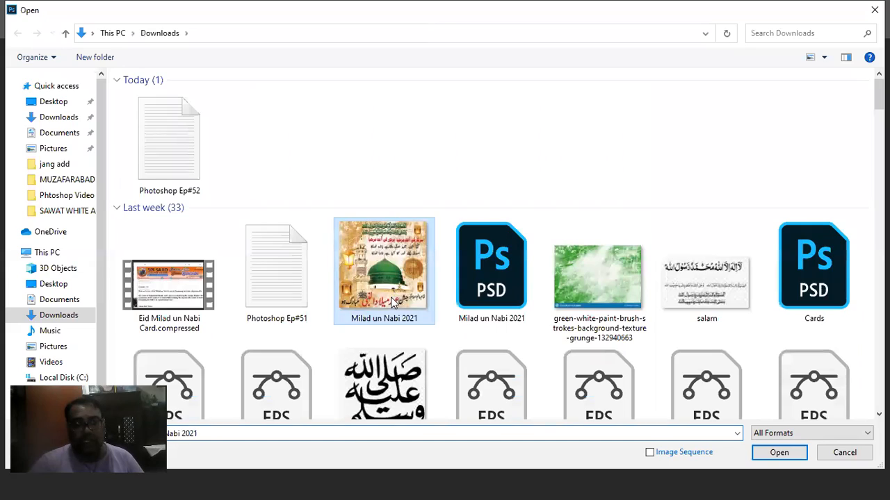
scroll(391, 301, "down", 10)
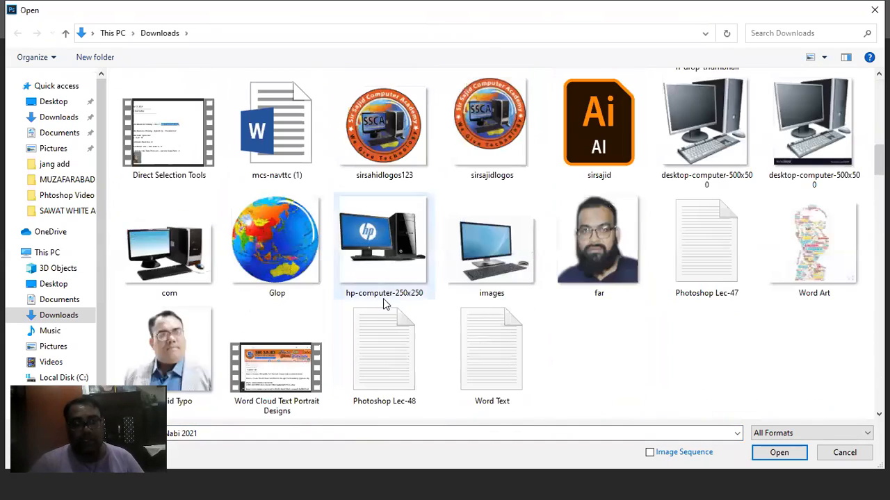
scroll(383, 299, "down", 15)
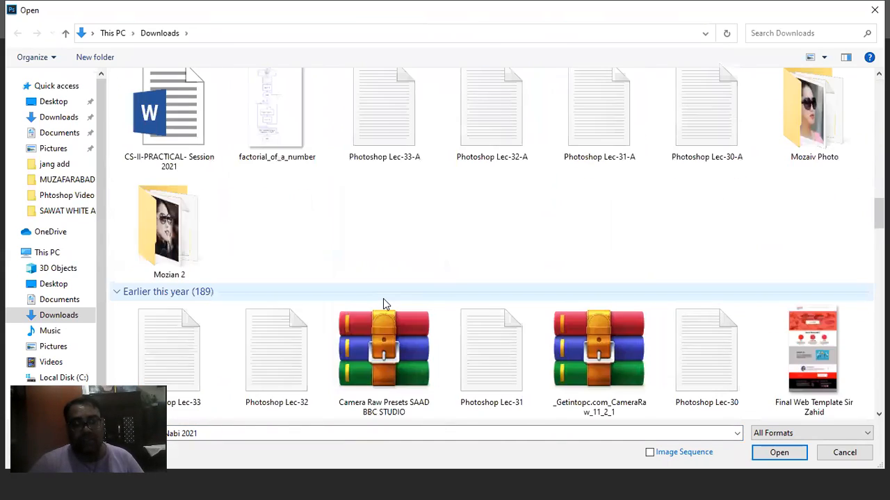
scroll(383, 304, "down", 1)
scroll(382, 303, "up", 10)
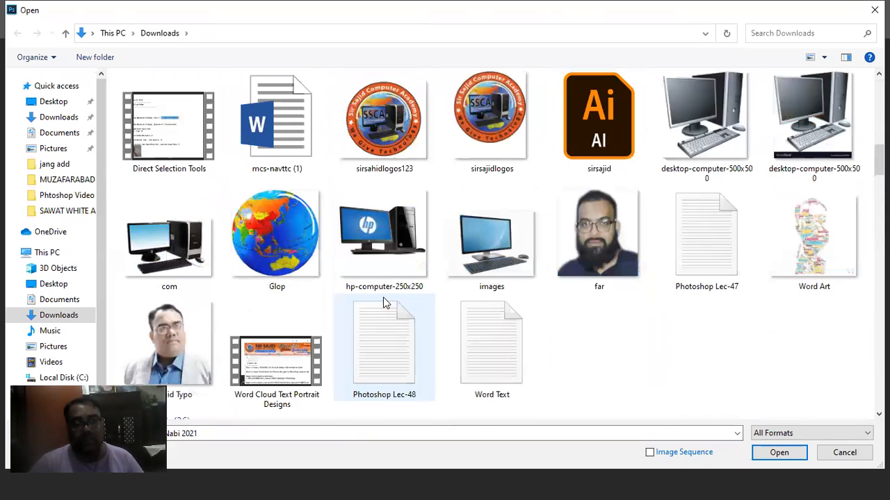
left_click(379, 226)
left_click(382, 126)
left_click(763, 451)
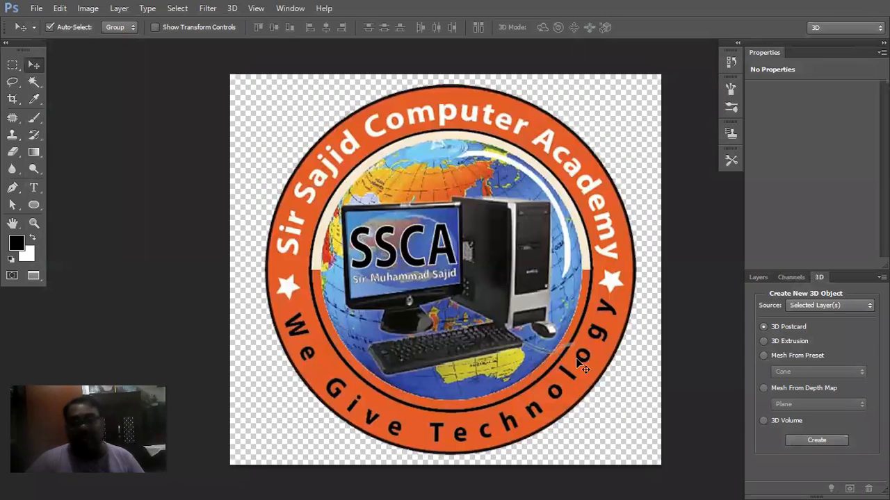
Select the round logo from its layer's contents, copy it and paste it into the blank 620 x 600 document.
key("F7")
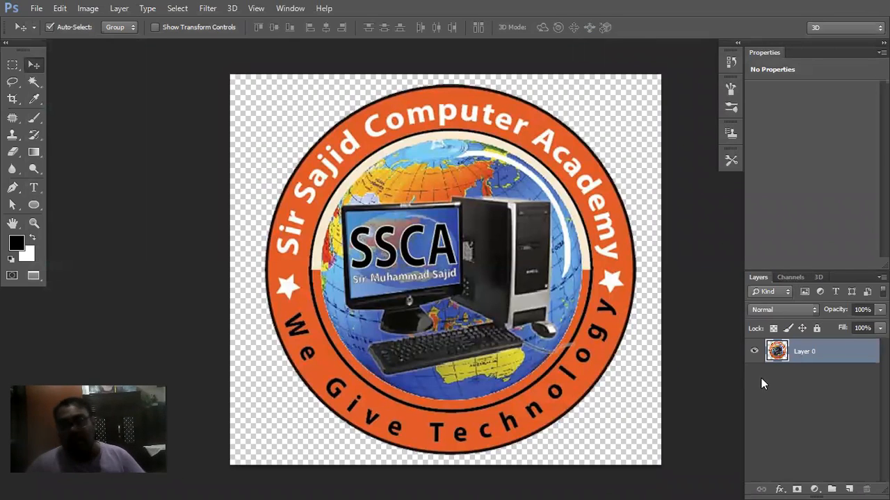
left_click(776, 353, "ctrl")
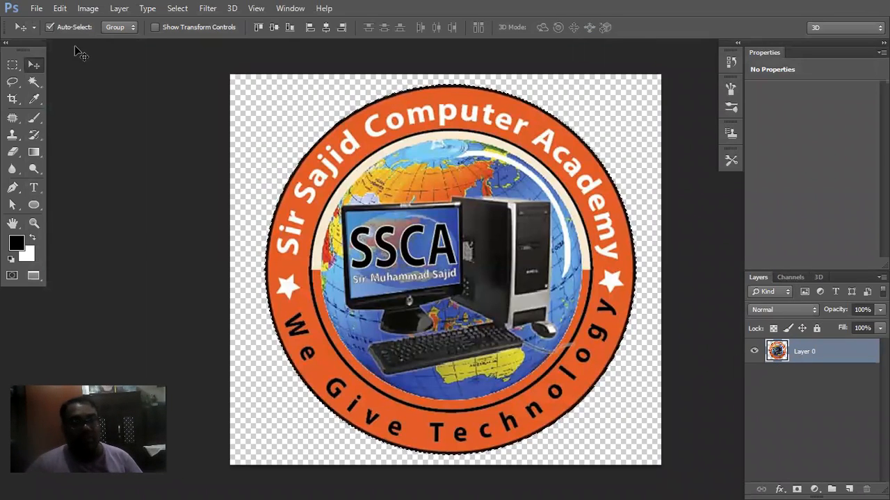
left_click(60, 8)
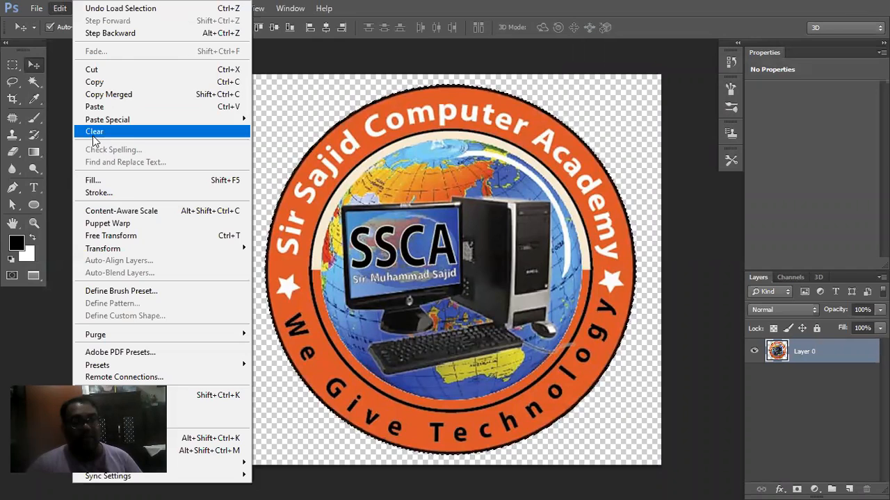
left_click(118, 82)
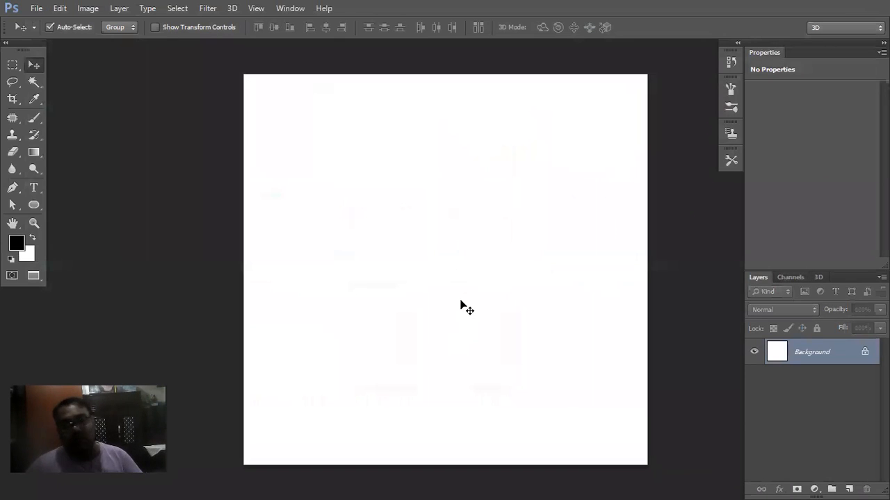
key("ctrl+v")
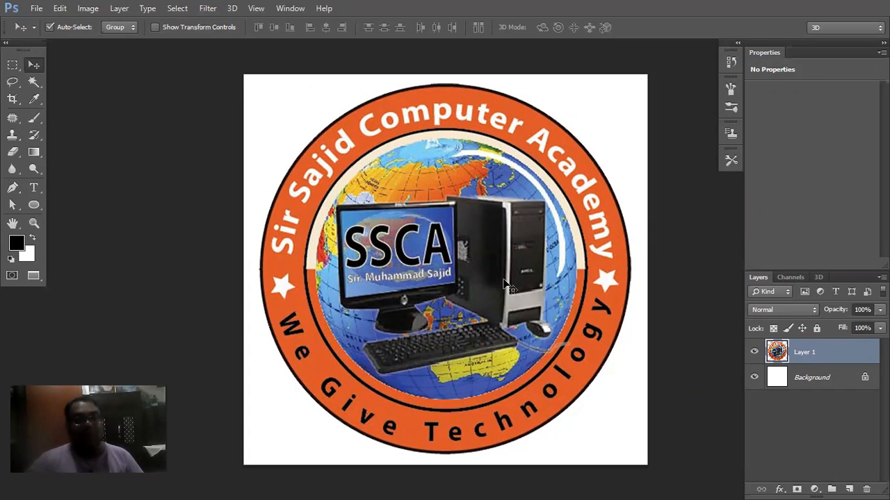
Unlock the white Background layer and delete it, leaving only the logo layer.
left_click(848, 379)
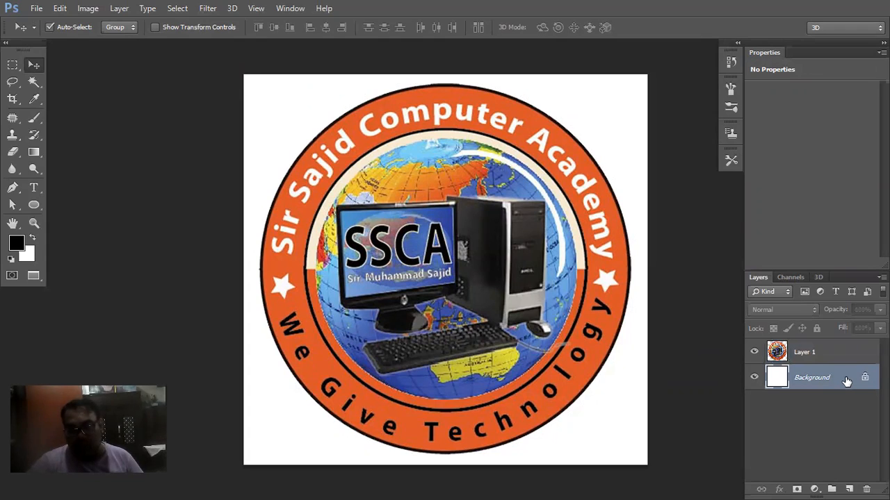
left_click_drag(864, 377, 867, 489)
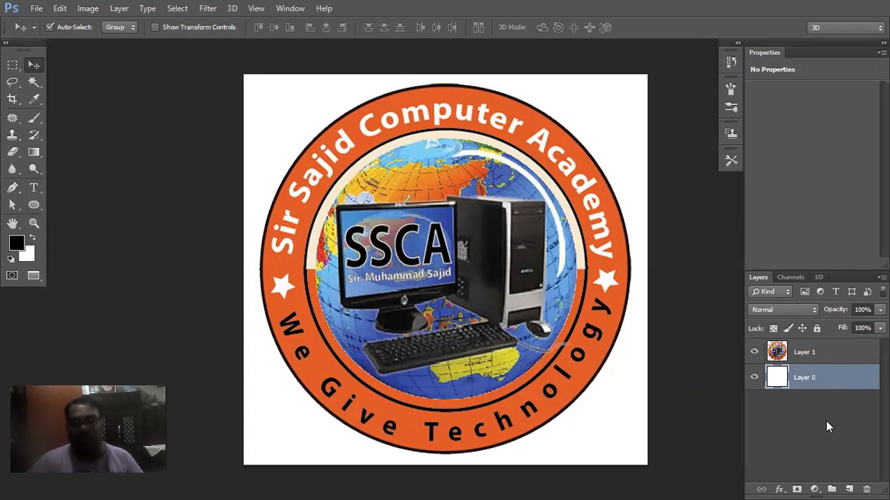
left_click_drag(827, 385, 860, 483)
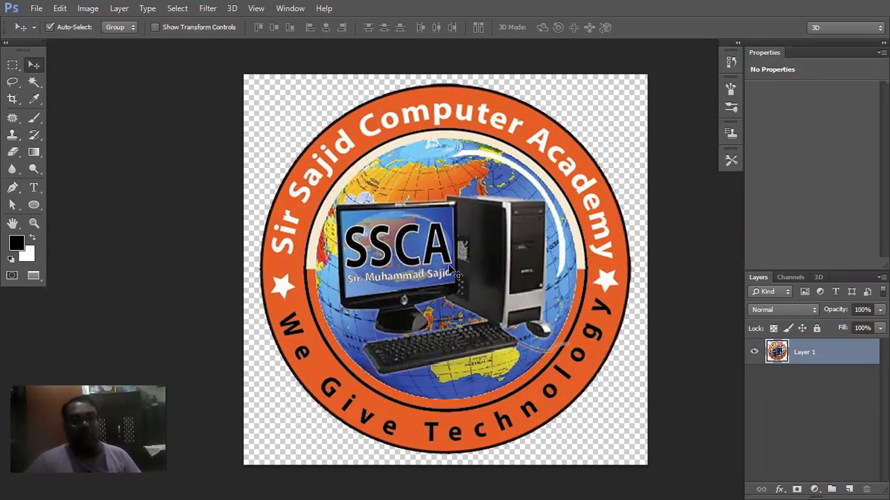
Create a new 3D extrusion from the logo layer and turn off Catch Shadows and Cast Shadows for its mesh.
left_click(232, 8)
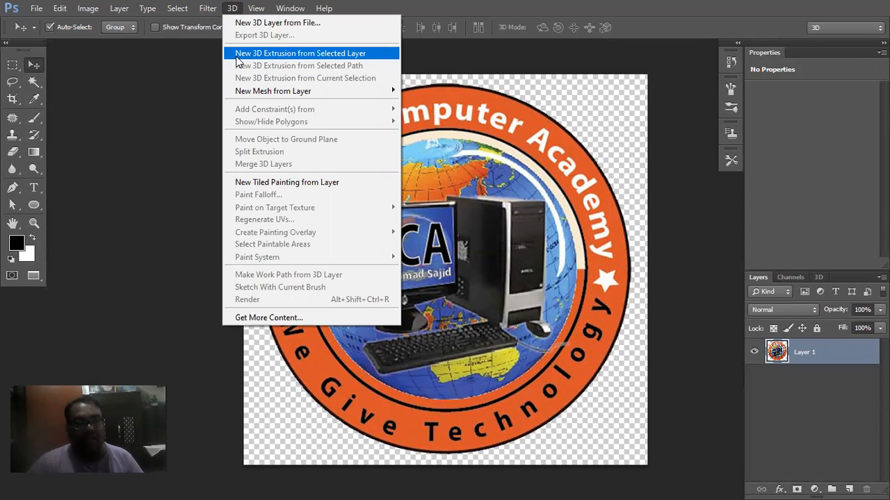
left_click(236, 57)
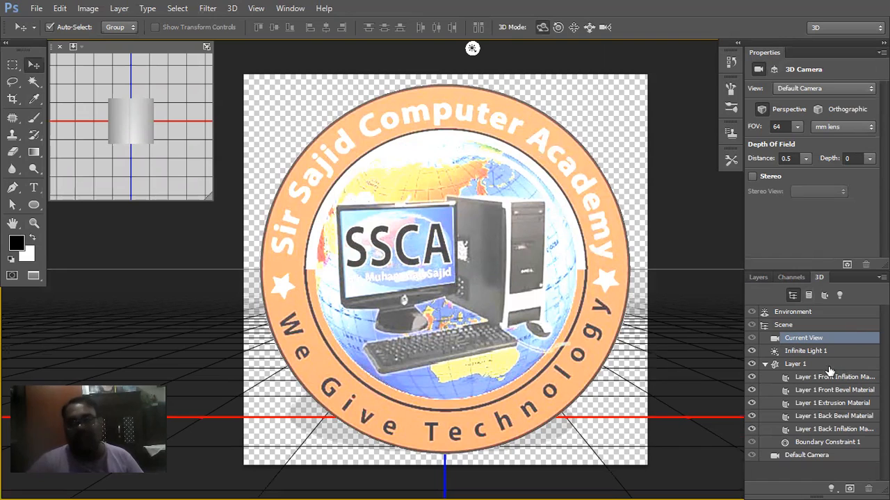
left_click(802, 367)
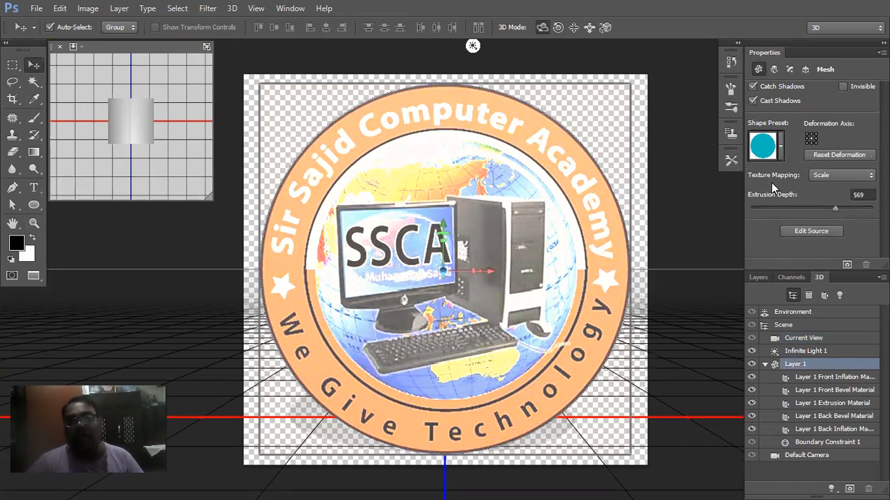
left_click(751, 87)
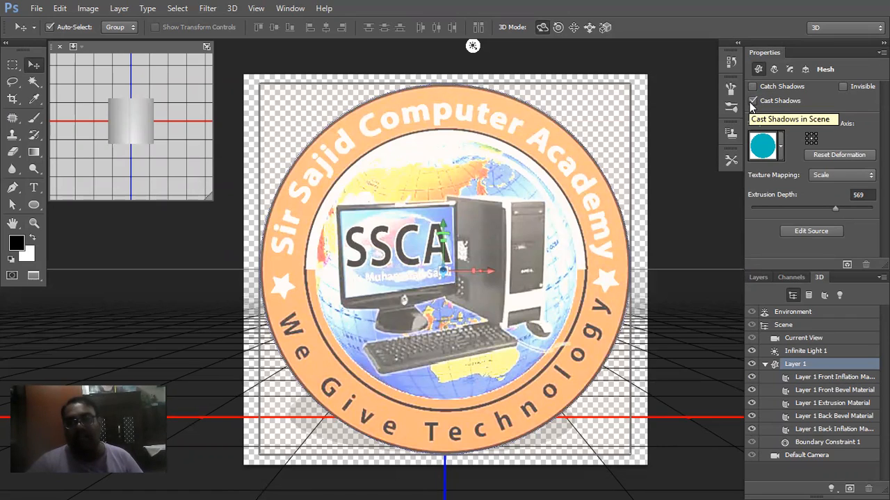
left_click(750, 102)
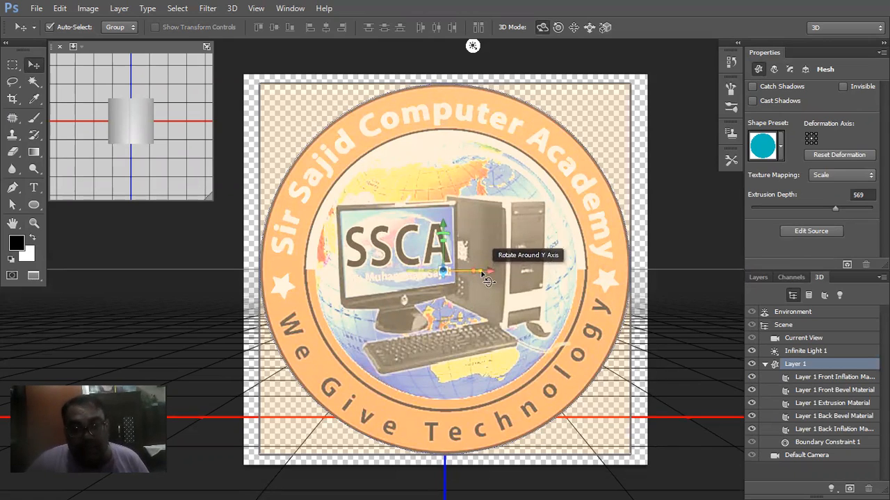
Rotate the extruded logo around the Y axis to expose its side and scale it down along Z into a thin disc.
left_click_drag(486, 279, 327, 271)
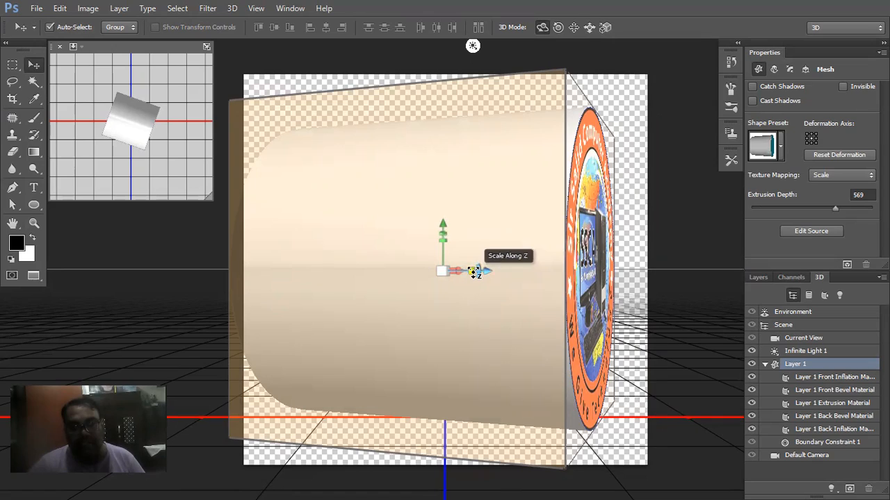
left_click_drag(474, 271, 284, 253)
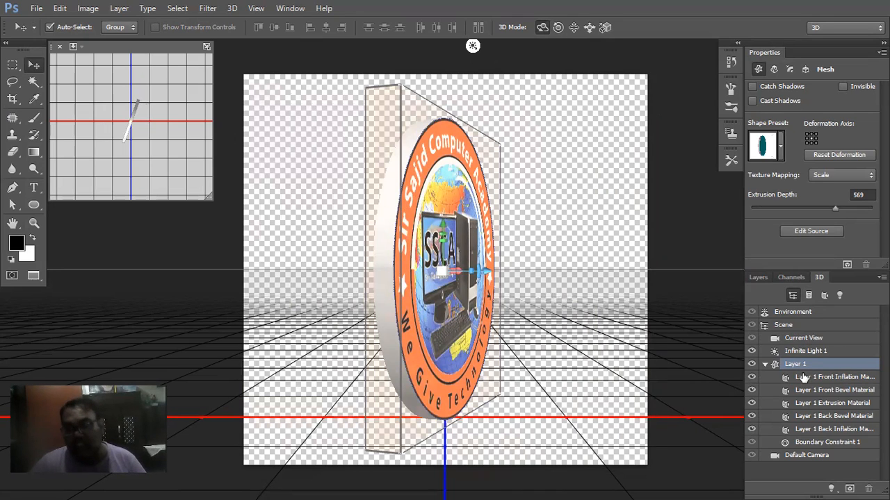
Set the Layer 1 Extrusion Material's diffuse color to a blue sampled from the logo's globe, and reselect the Layer 1 mesh.
left_click(834, 405)
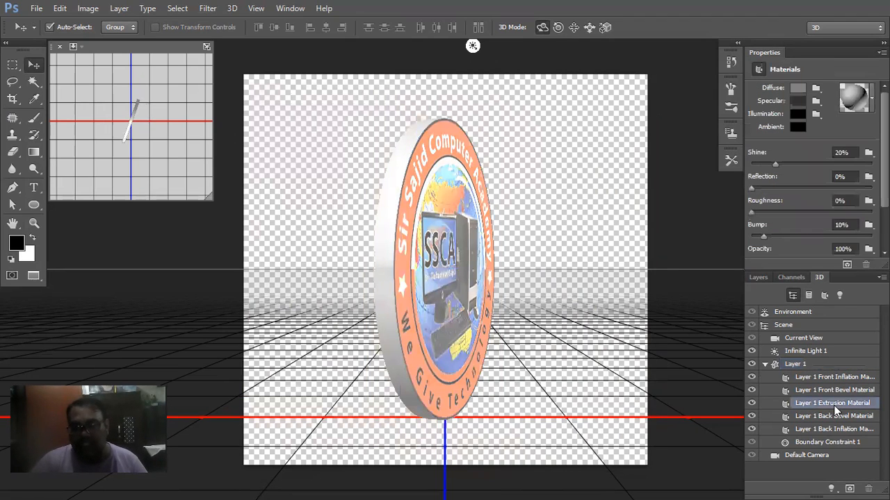
left_click(796, 89)
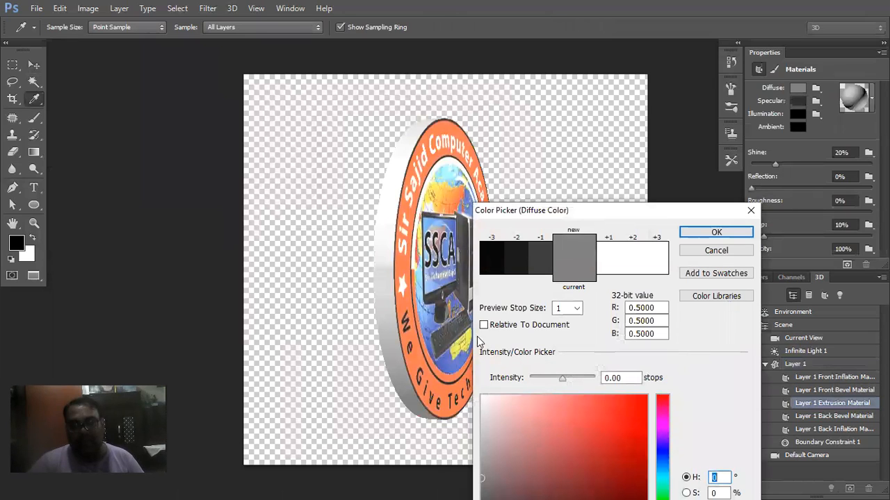
left_click(457, 365)
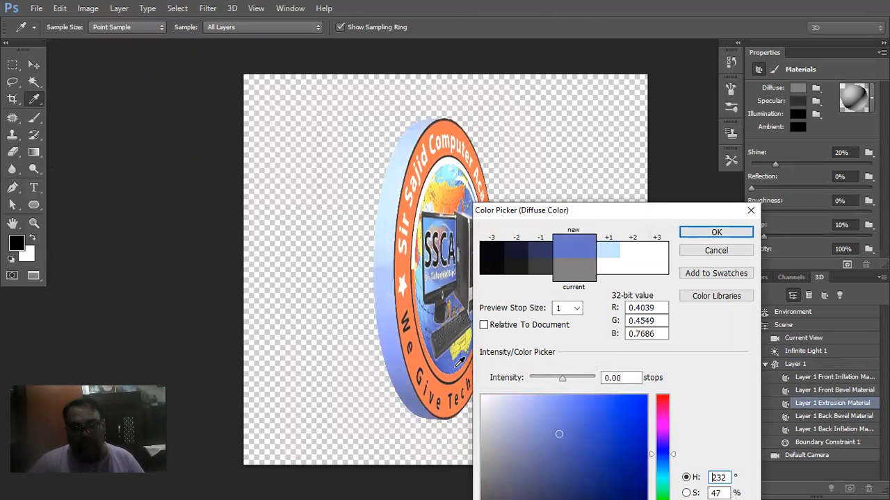
left_click(718, 235)
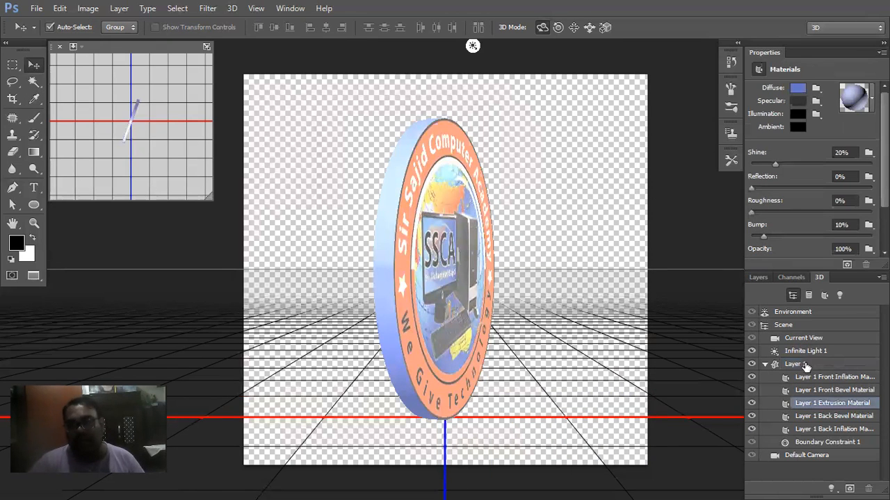
left_click(801, 366)
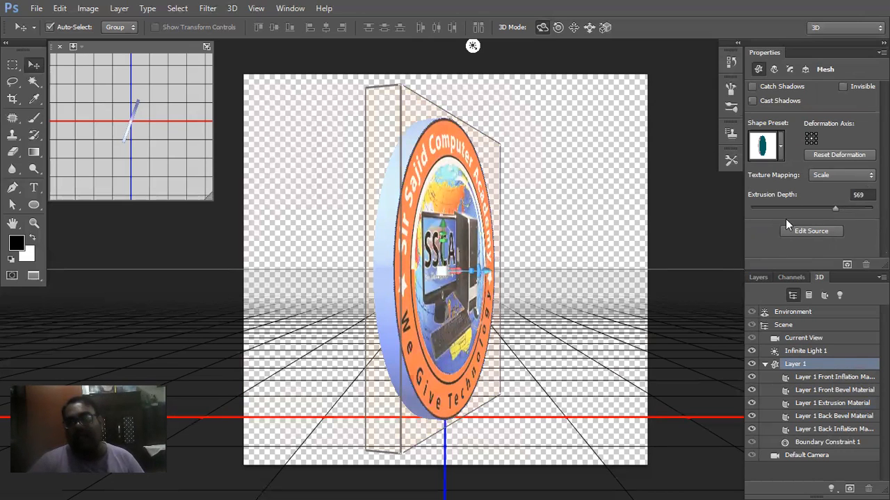
Turn the Layer 1 mesh to face the front by setting its Y rotation to 0° and then adjusting it to -2.2°.
left_click(804, 70)
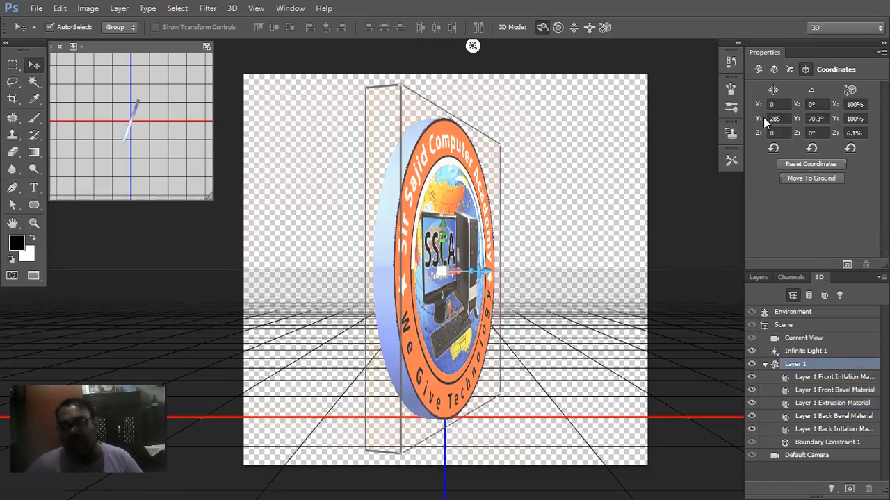
left_click_drag(827, 117, 799, 115)
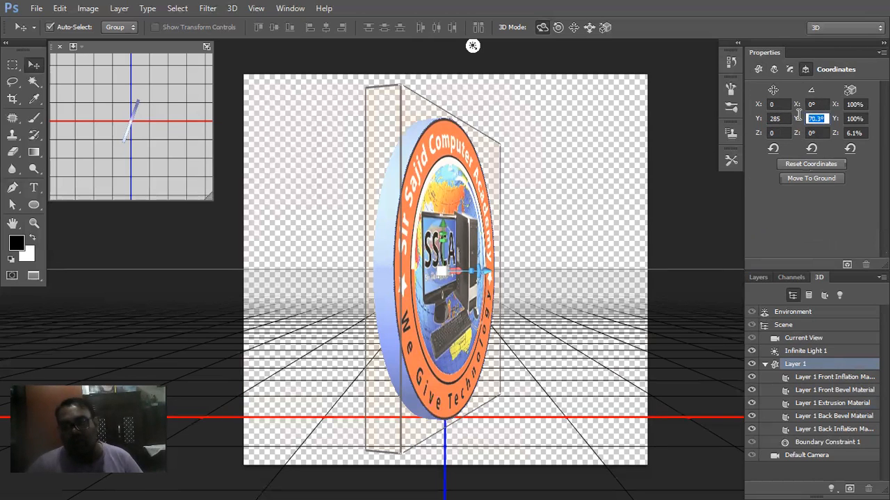
type("0")
key("Return")
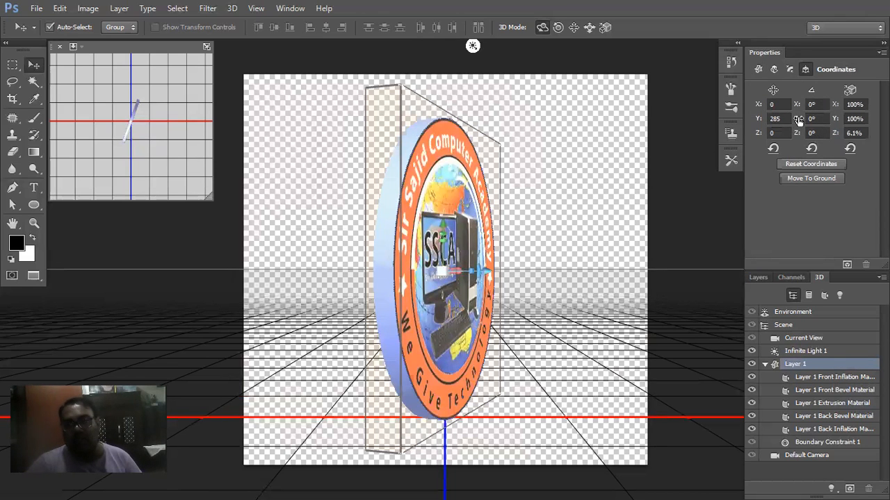
left_click_drag(798, 120, 792, 121)
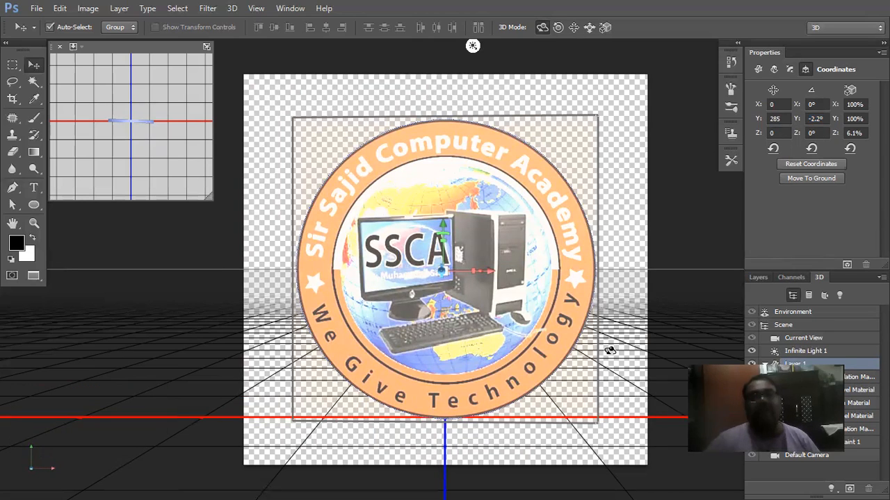
Show the Timeline and create a video timeline for the 3D logo.
left_click(290, 9)
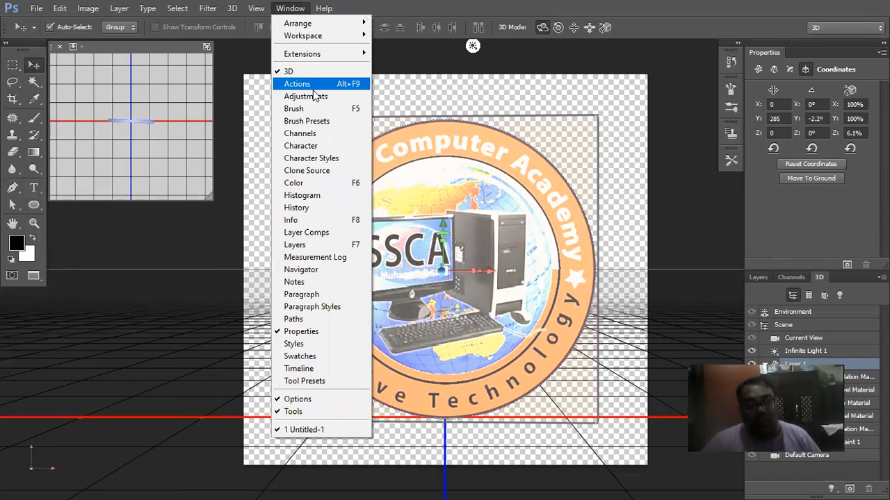
left_click(351, 375)
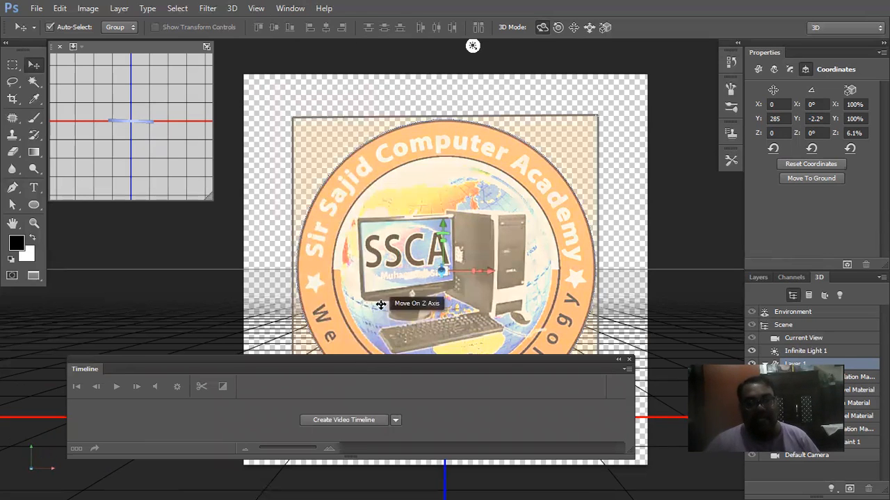
scroll(388, 299, "down", 2)
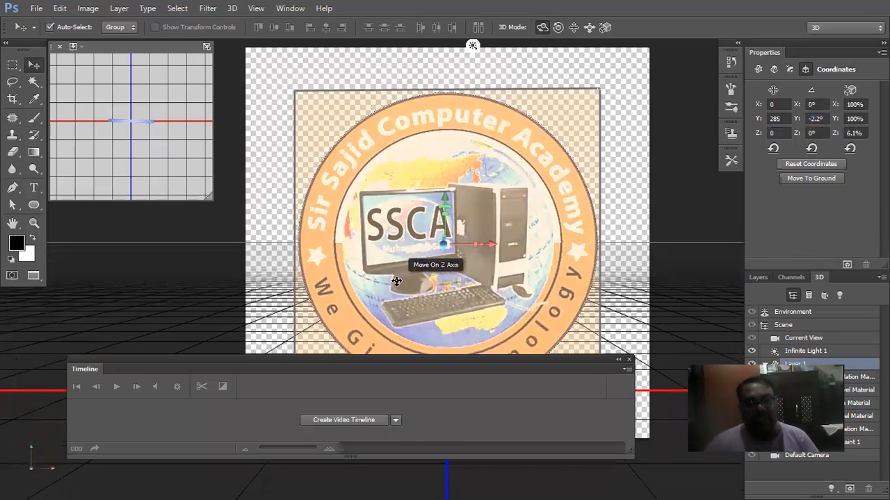
left_click(345, 417)
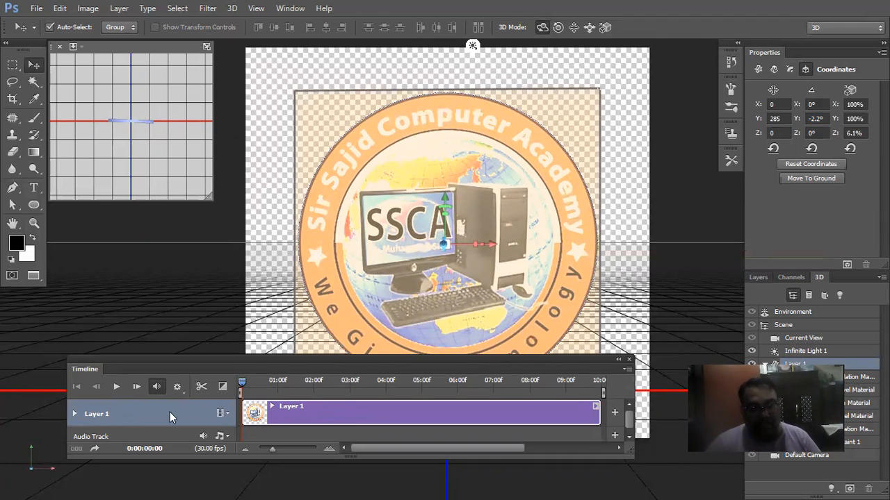
Expand Layer 1's 3D Meshes track in the timeline and enable keyframing for the Layer 1 mesh at 0:00.
left_click(73, 413)
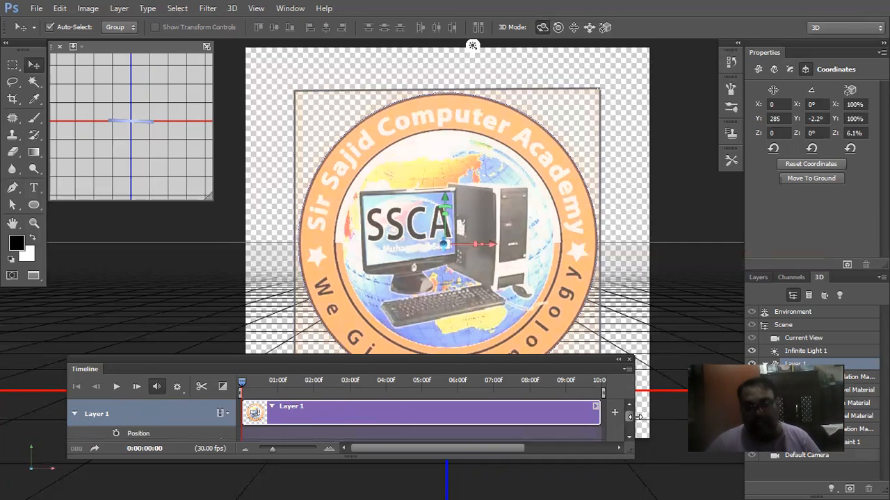
left_click_drag(629, 424, 630, 436)
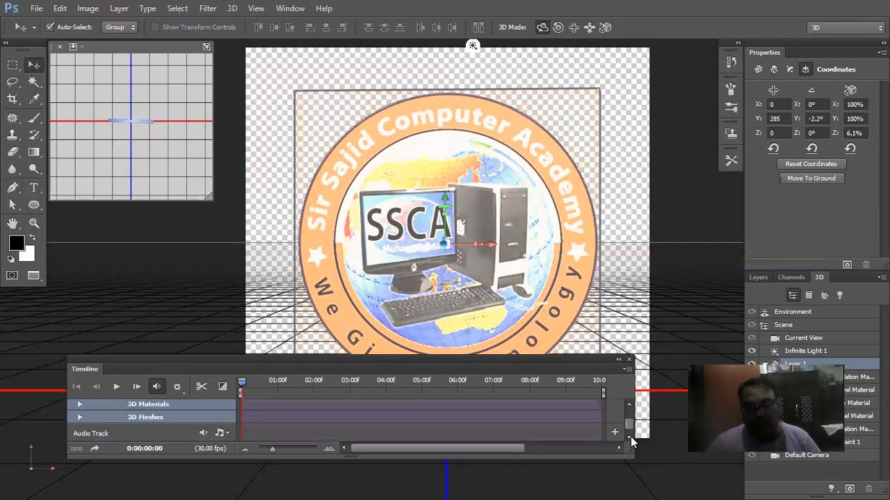
left_click(79, 417)
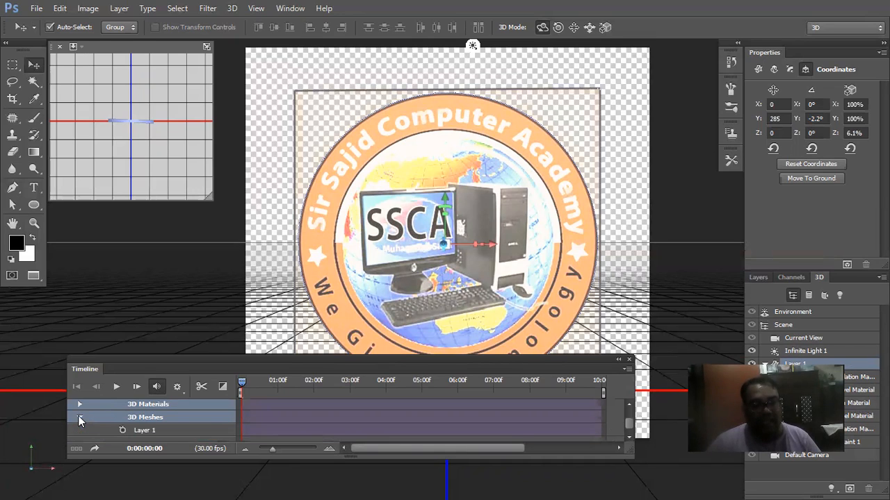
left_click(123, 431)
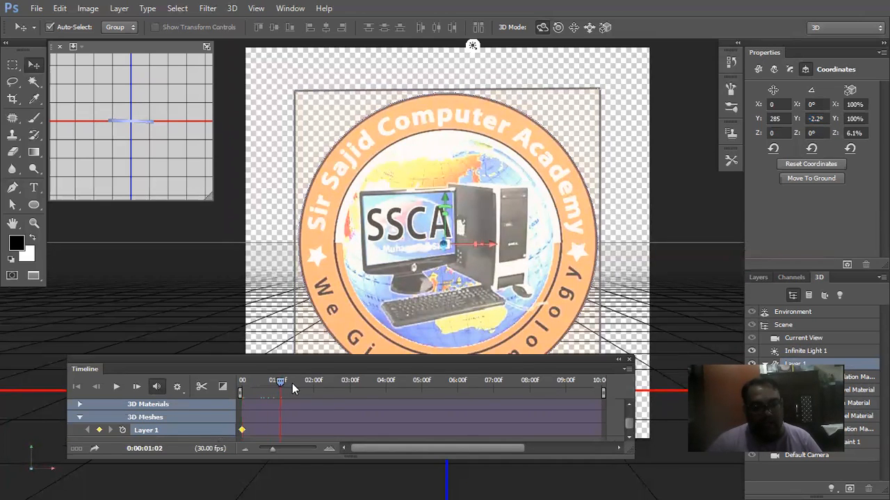
Keyframe a half turn of the logo around the Y axis at 2 seconds and another half turn at 4 seconds.
left_click_drag(314, 383, 313, 384)
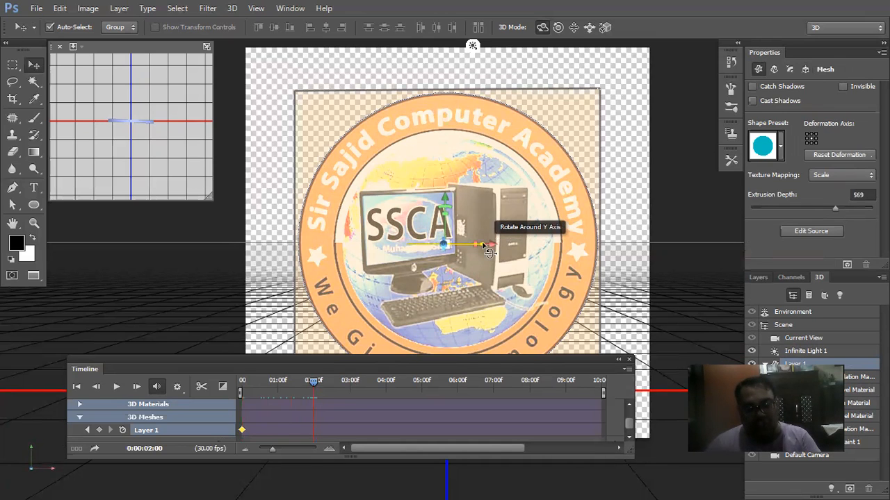
left_click_drag(483, 245, 797, 271)
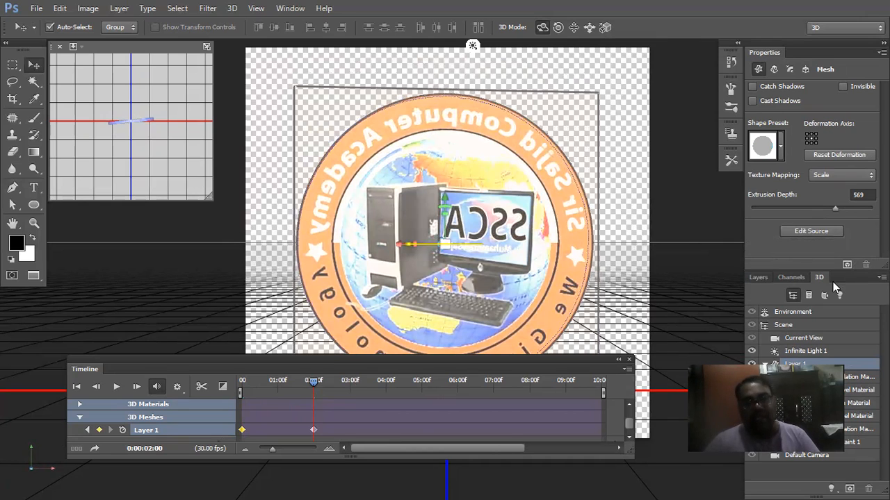
left_click_drag(314, 387, 386, 388)
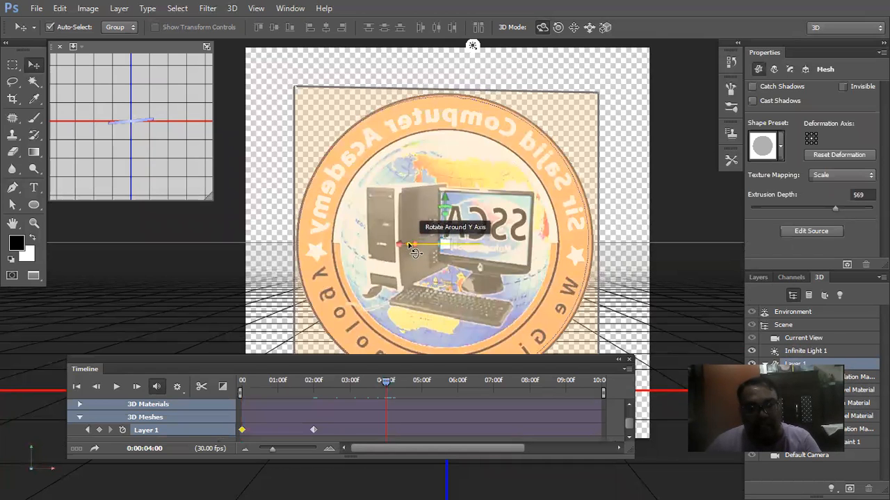
left_click_drag(414, 251, 814, 253)
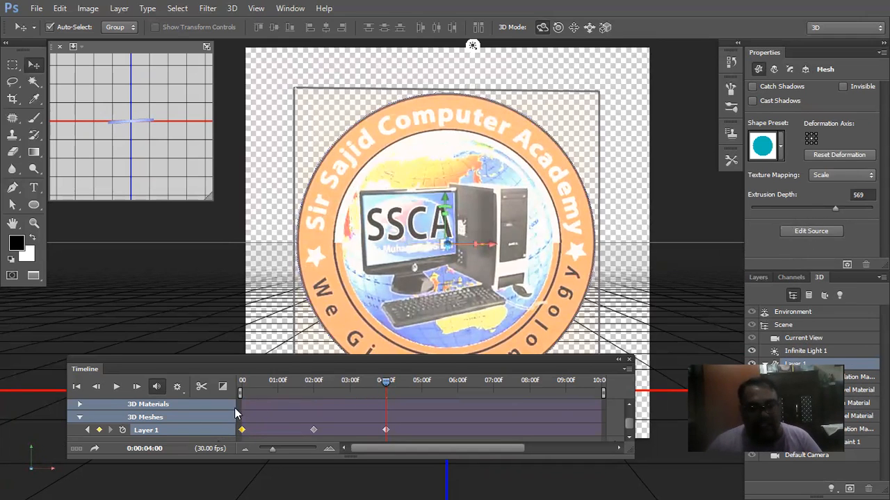
Preview the rotation from the start of the timeline and shorten the work area to end at 4 seconds.
left_click(116, 387)
left_click_drag(402, 383, 238, 393)
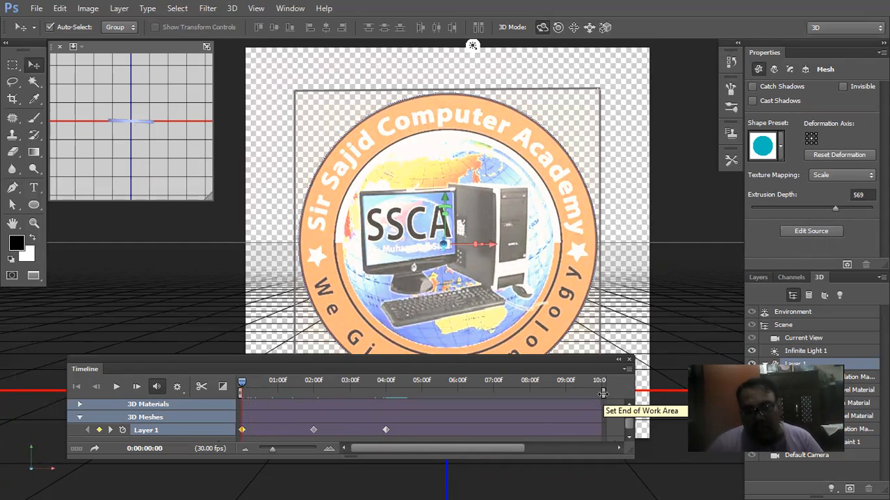
left_click_drag(603, 393, 393, 402)
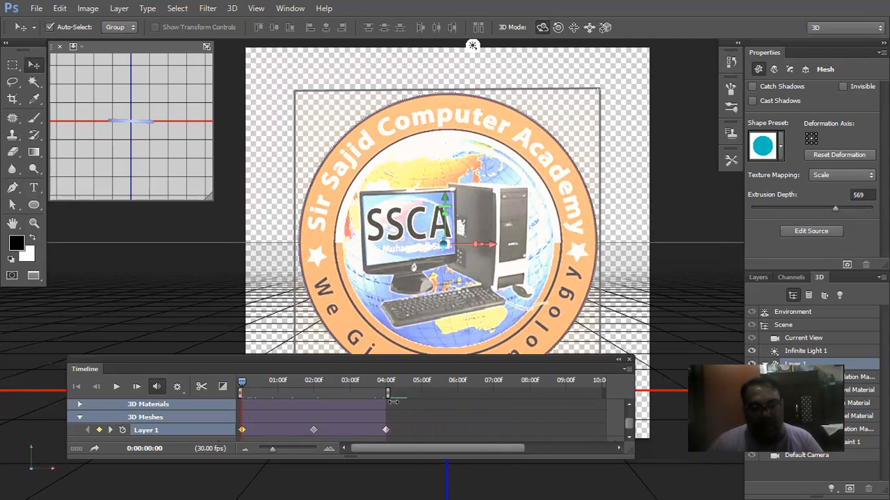
Play the logo rotation within the shortened work area and stop the playback.
left_click(114, 388)
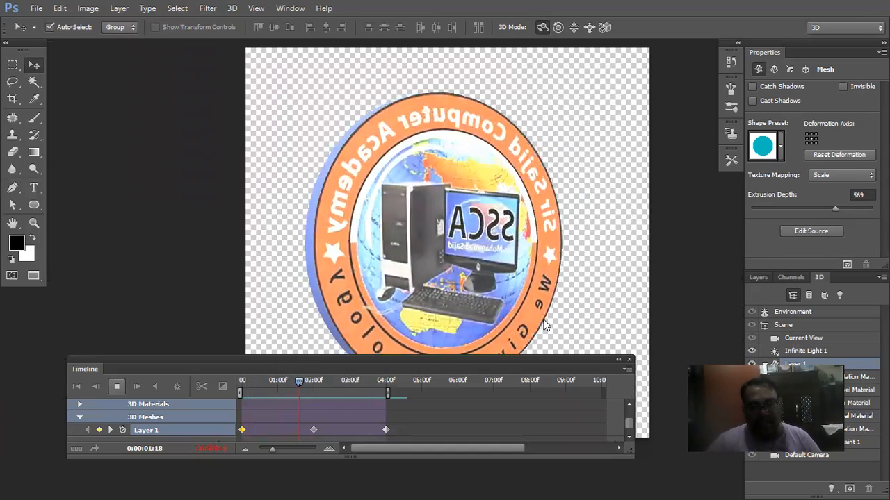
left_click(117, 387)
left_click(309, 306)
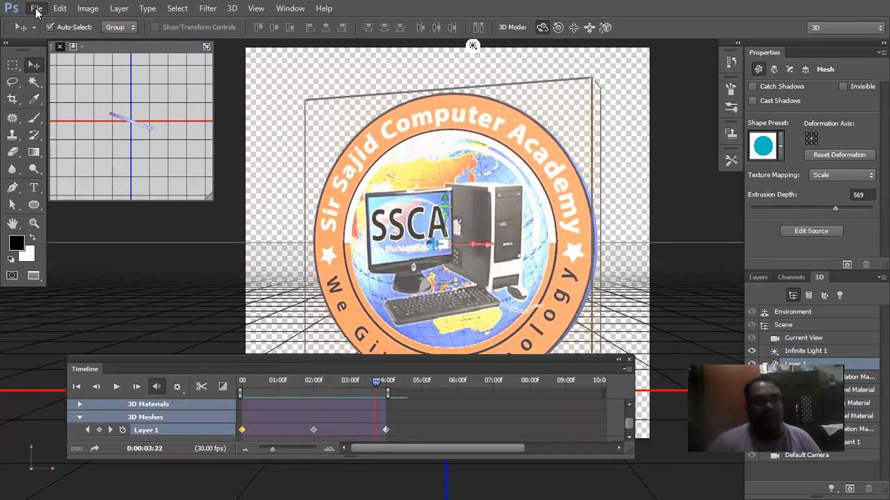
Save the document as a Photoshop file named Logos 3d in the Downloads folder with Maximize Compatibility on.
left_click(36, 9)
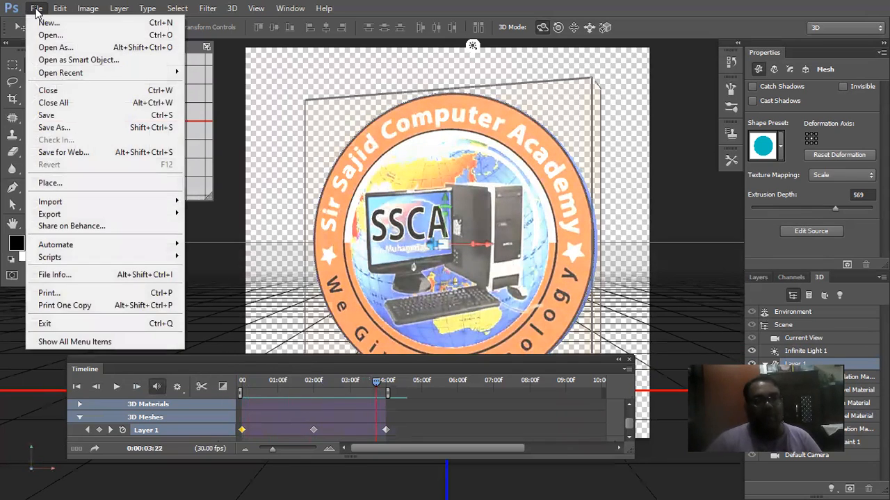
left_click(69, 115)
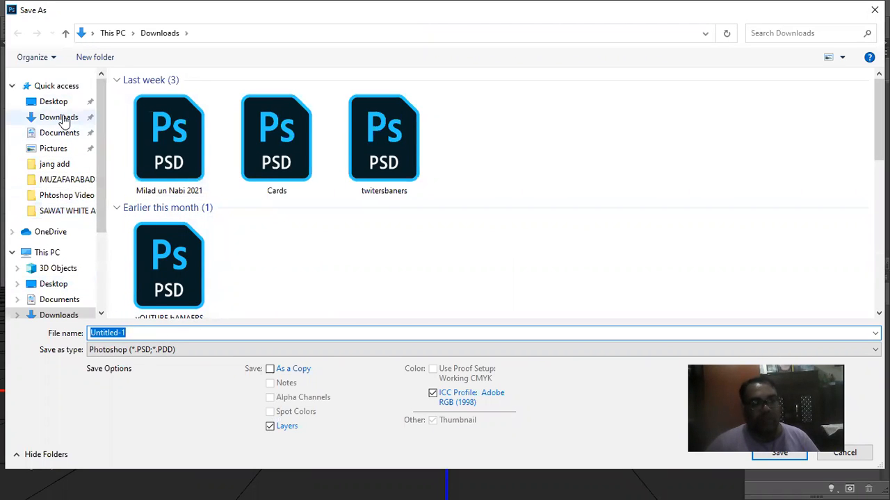
left_click(62, 120)
left_click(150, 332)
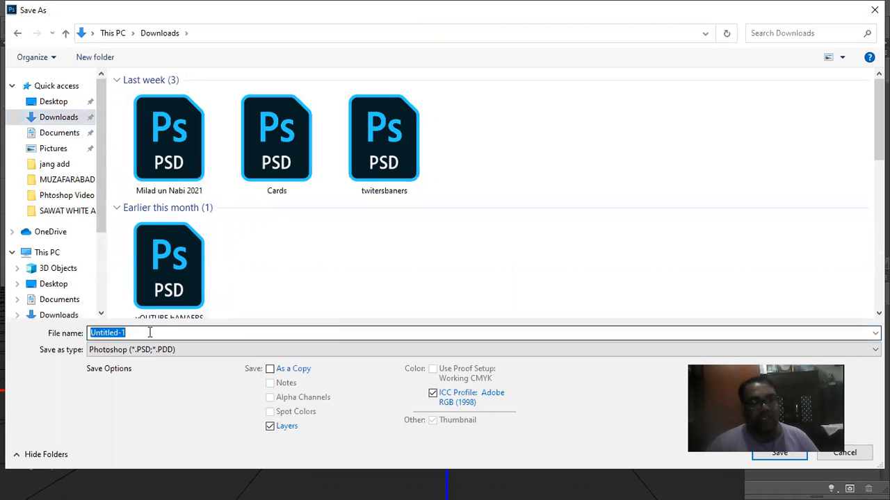
type("L")
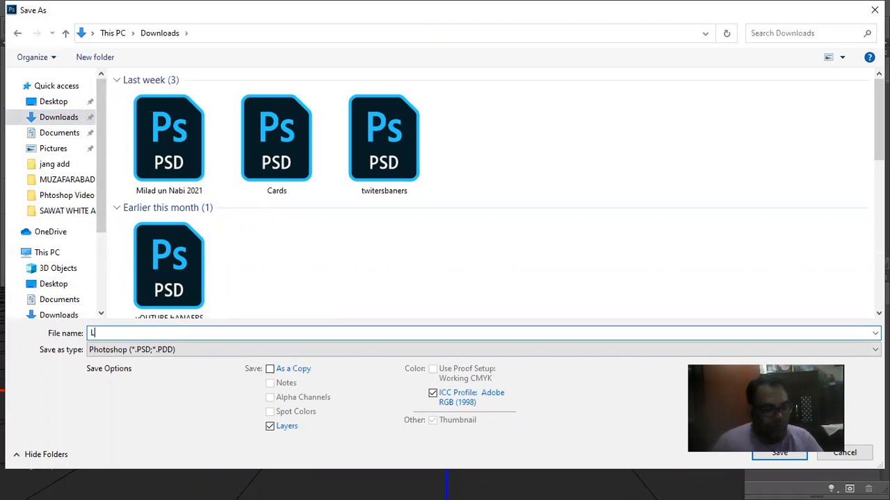
type("ogos 3d")
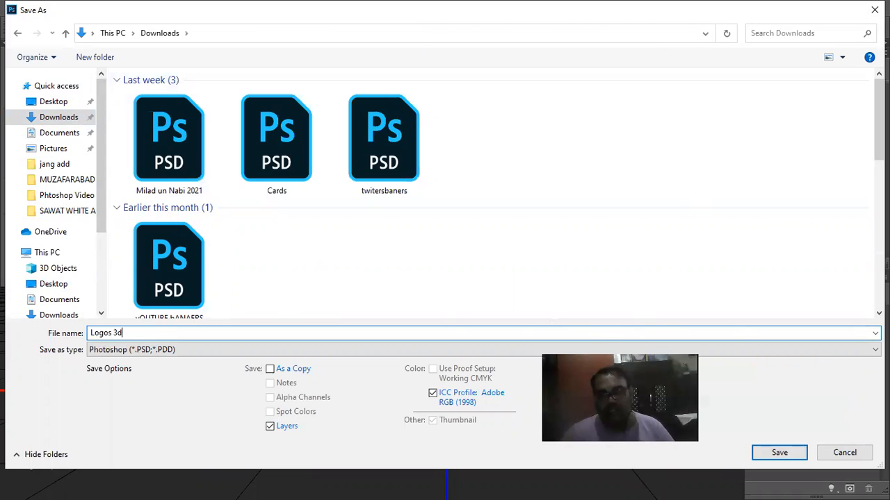
left_click(773, 454)
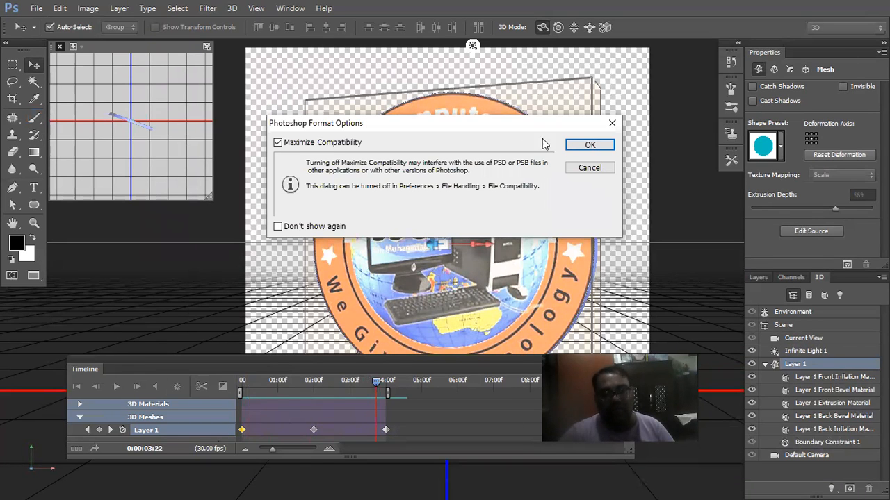
left_click(582, 148)
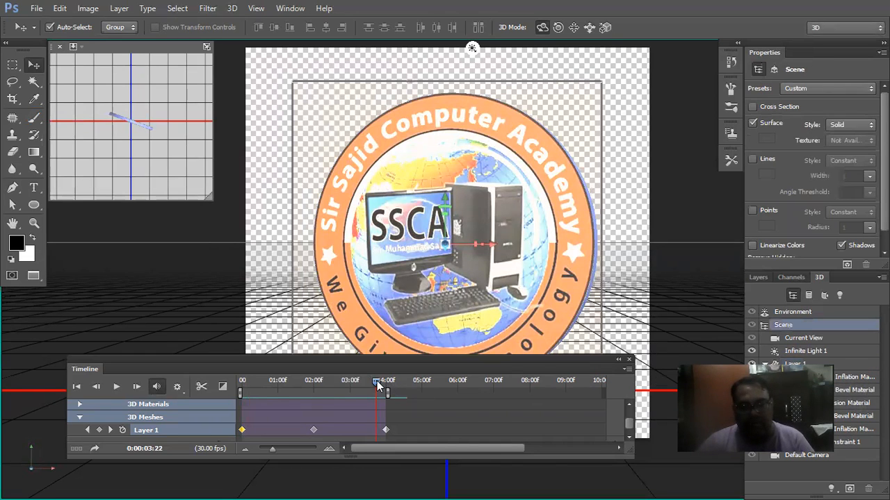
Return the timeline playhead to the start of the animation at 0:00.
left_click_drag(377, 385, 222, 390)
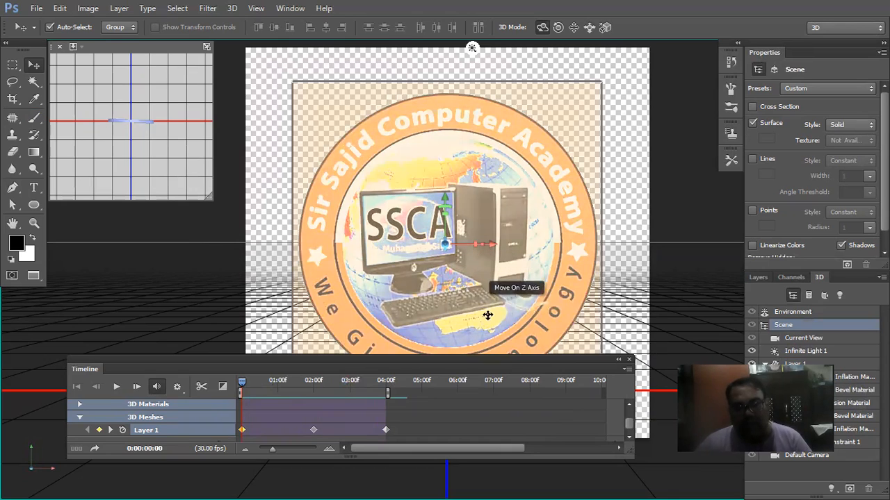
left_click(627, 372)
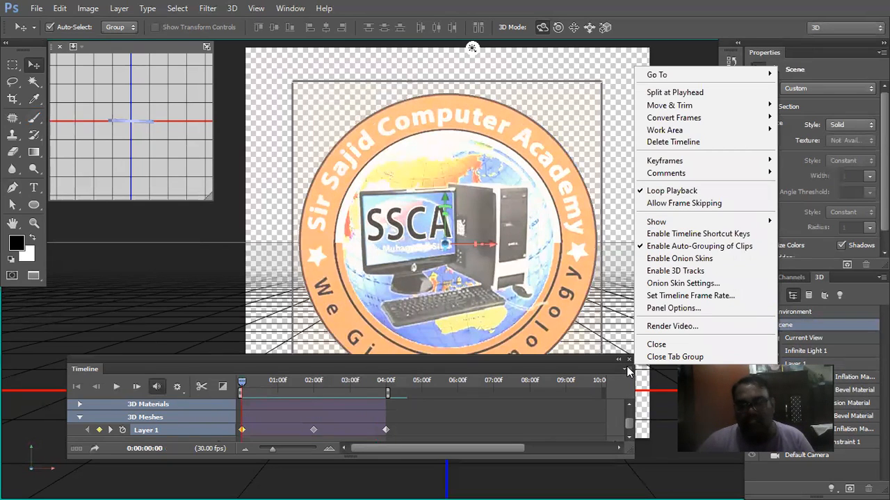
left_click(662, 260)
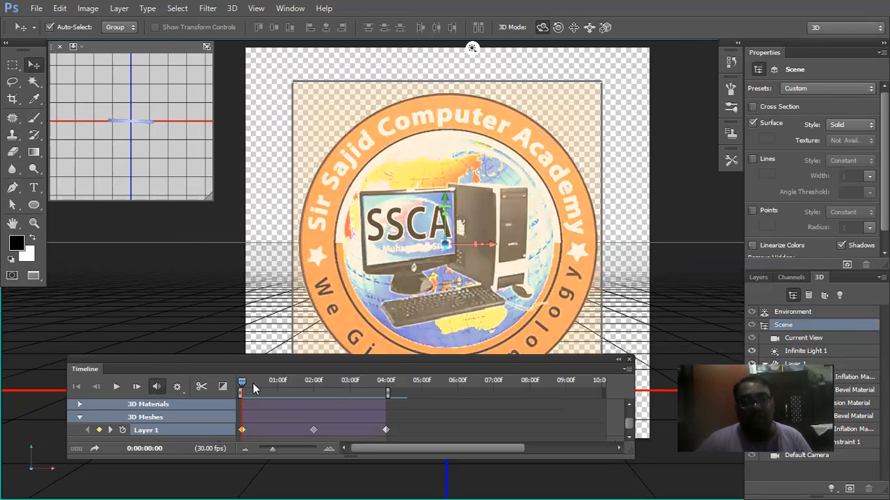
mouse_move(243, 384)
left_mouse_down()
mouse_move(388, 391)
mouse_move(234, 387)
left_mouse_up()
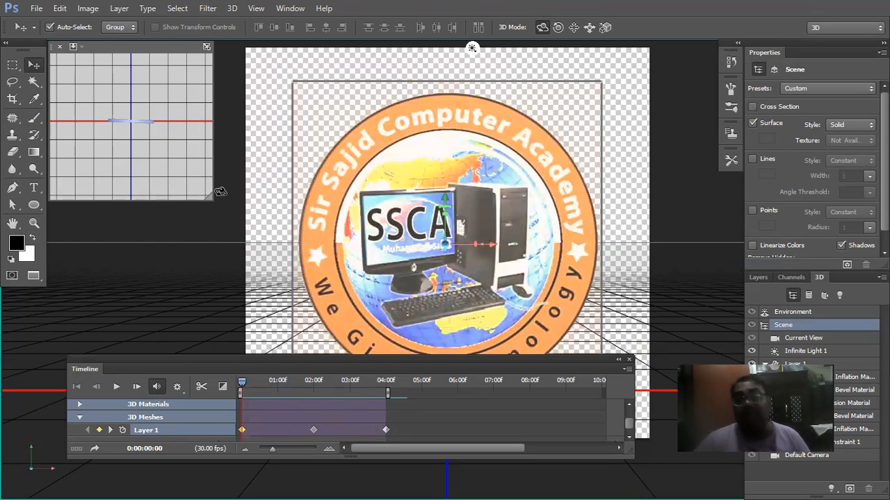
left_click(35, 10)
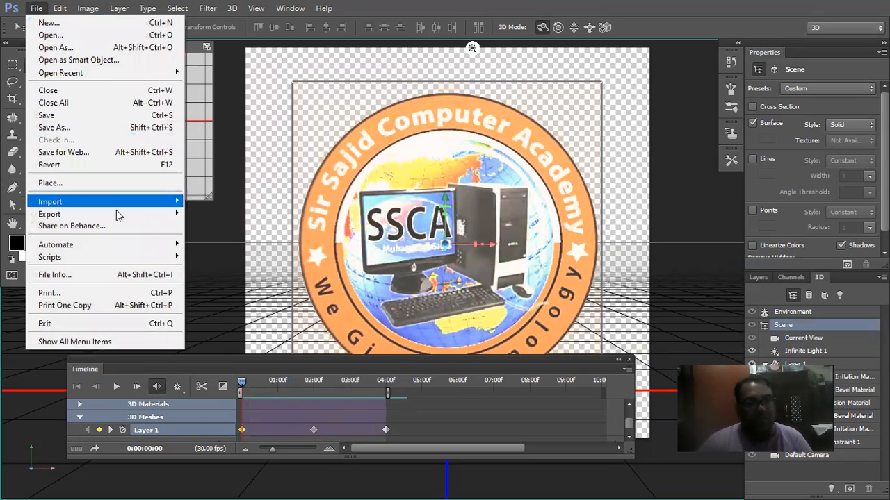
mouse_move(120, 216)
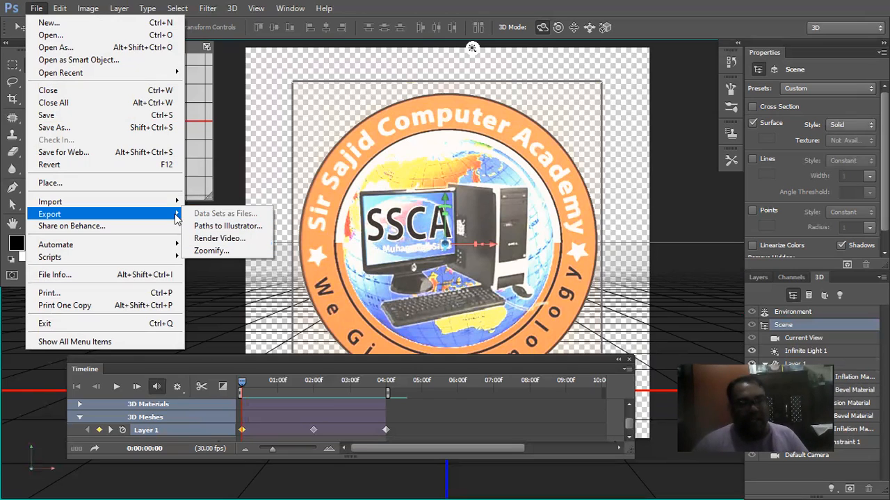
left_click(240, 240)
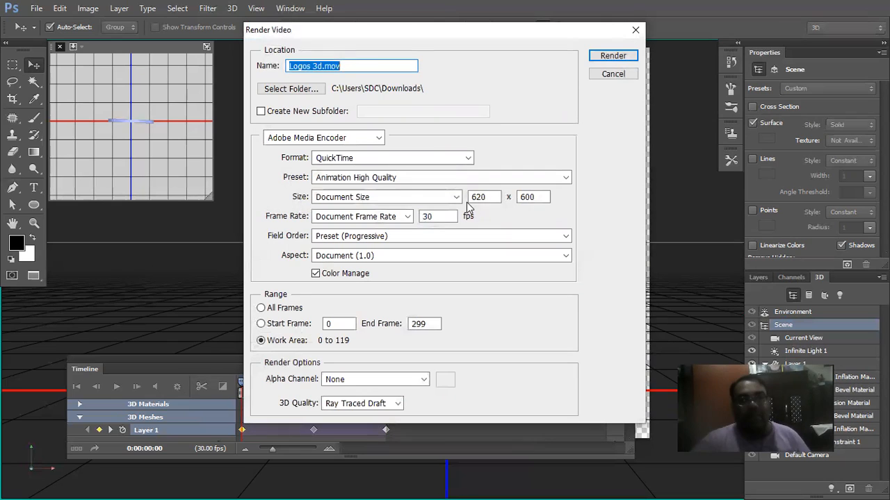
left_click(353, 68)
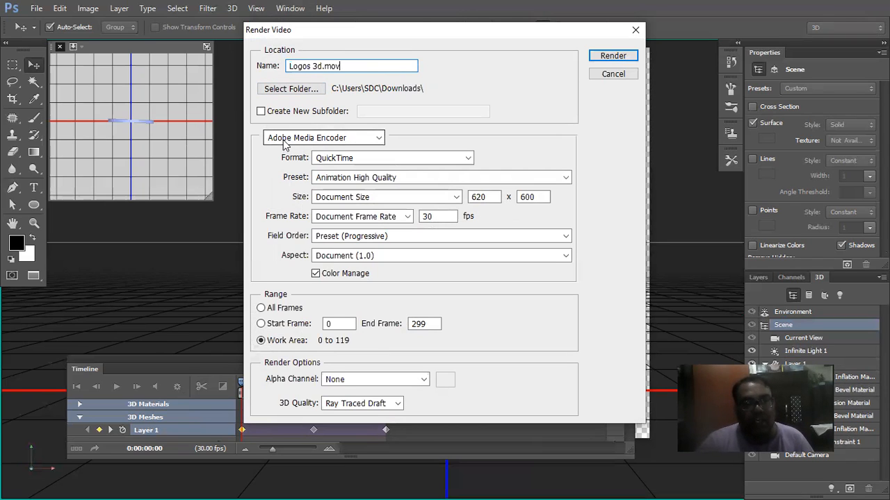
left_click(355, 139)
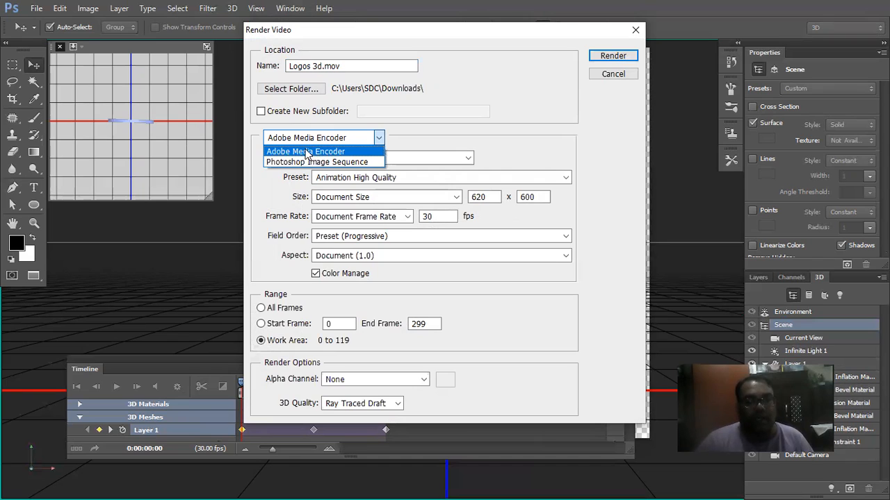
left_click(324, 157)
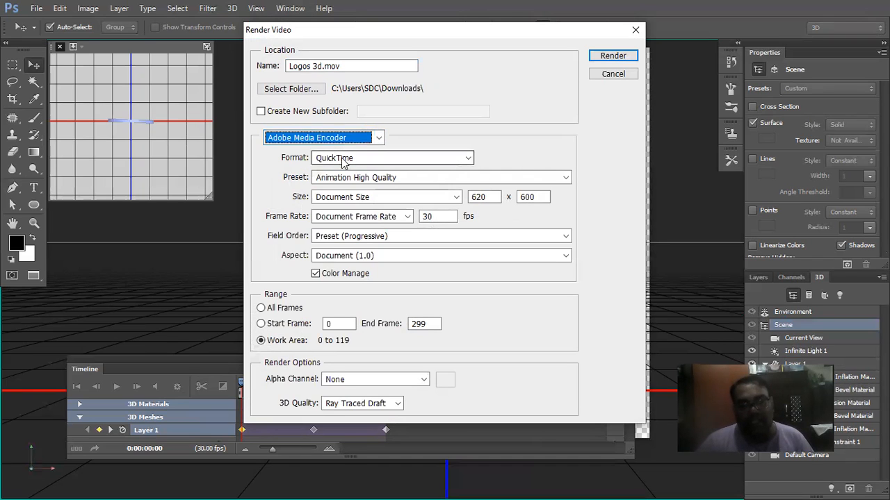
left_click(370, 159)
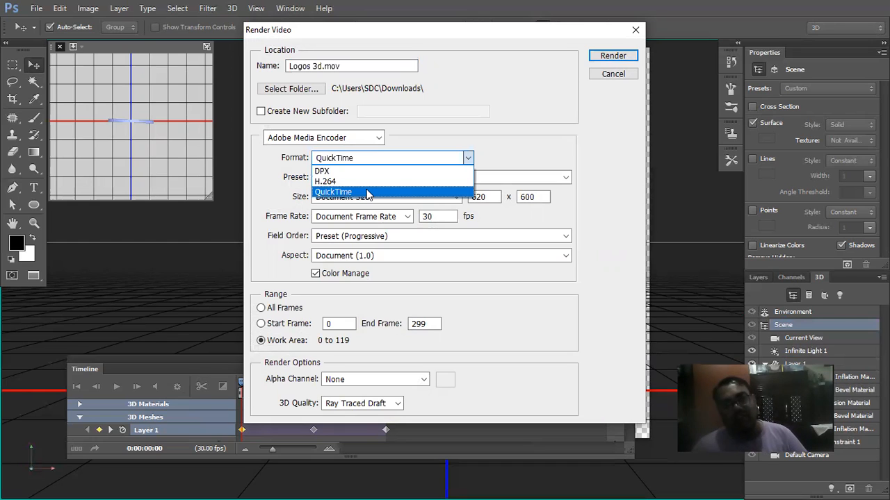
left_click(367, 193)
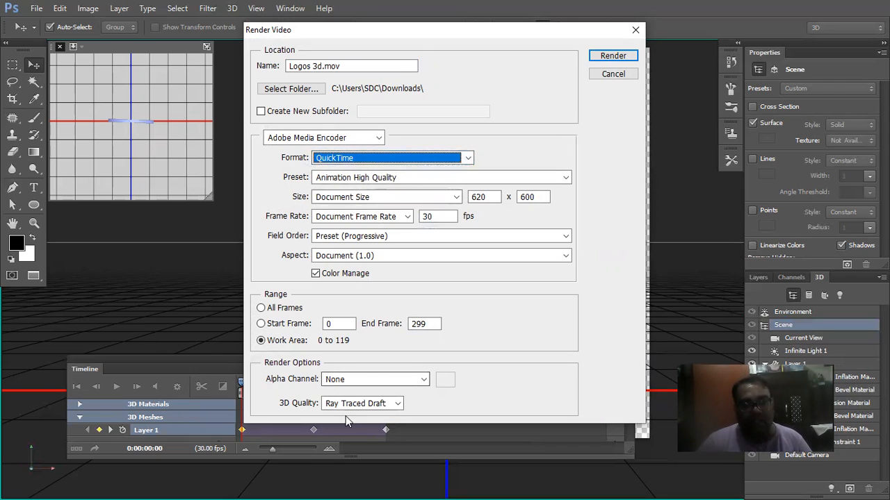
left_click(398, 404)
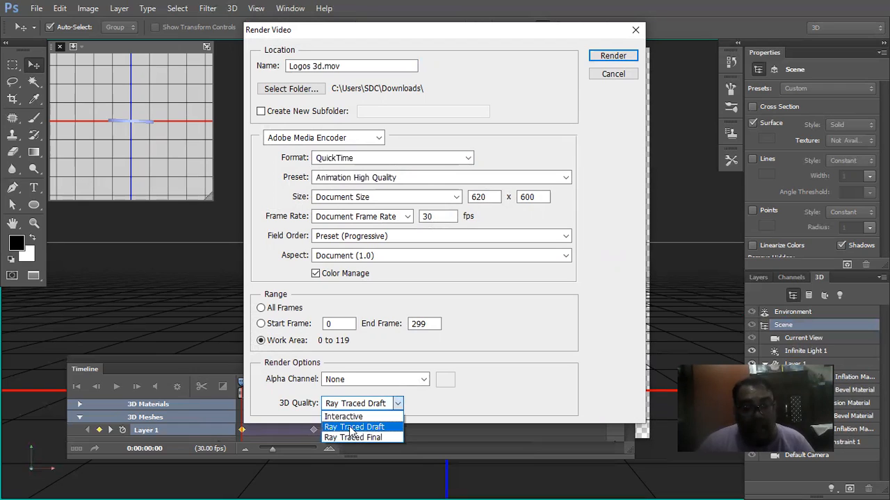
left_click(365, 427)
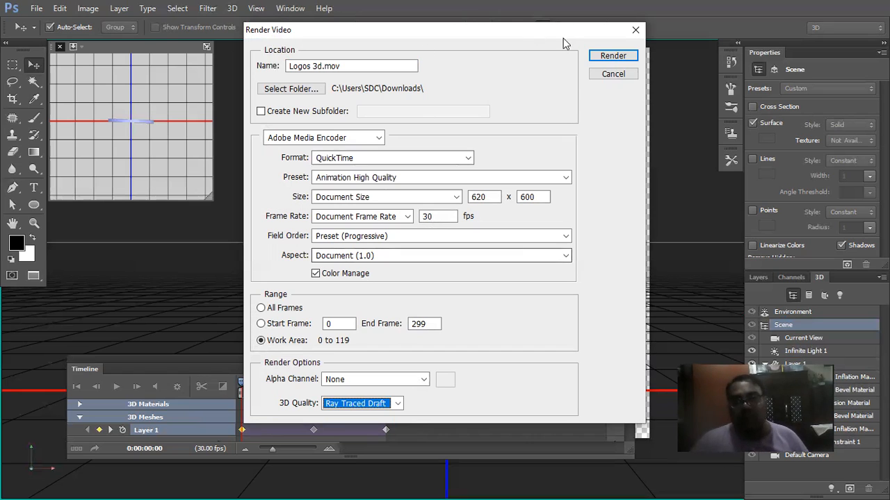
left_click(606, 73)
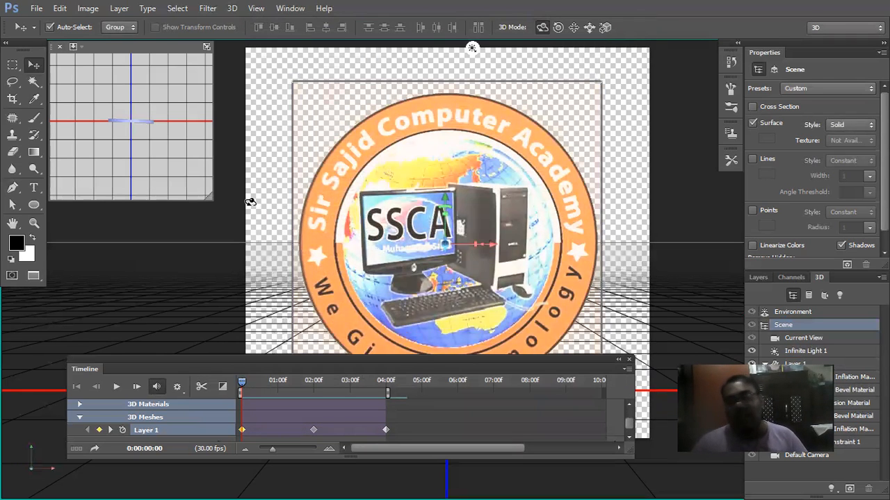
Set up a Save for Web export of the animated logo in GIF format with looping set to Forever.
left_click(36, 8)
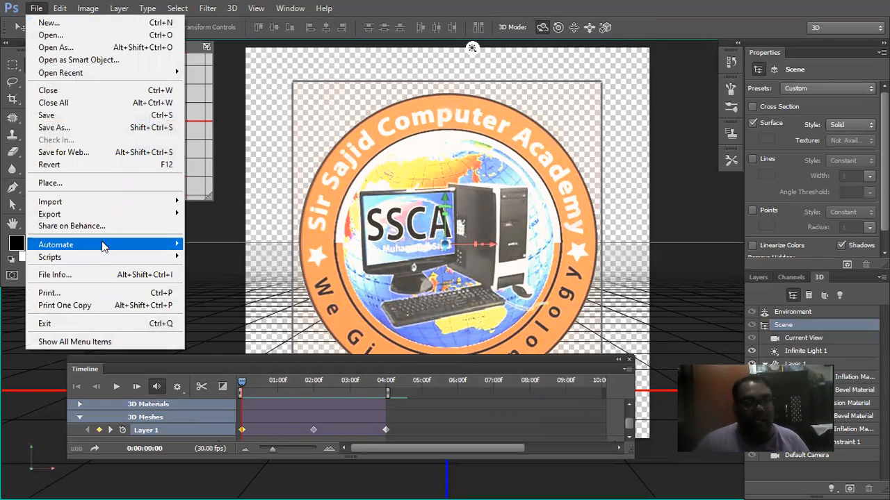
left_click(106, 154)
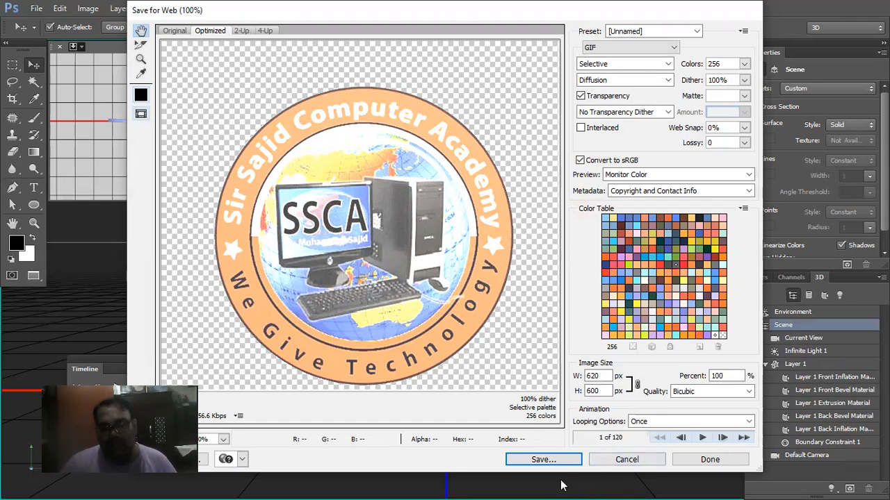
left_click(748, 421)
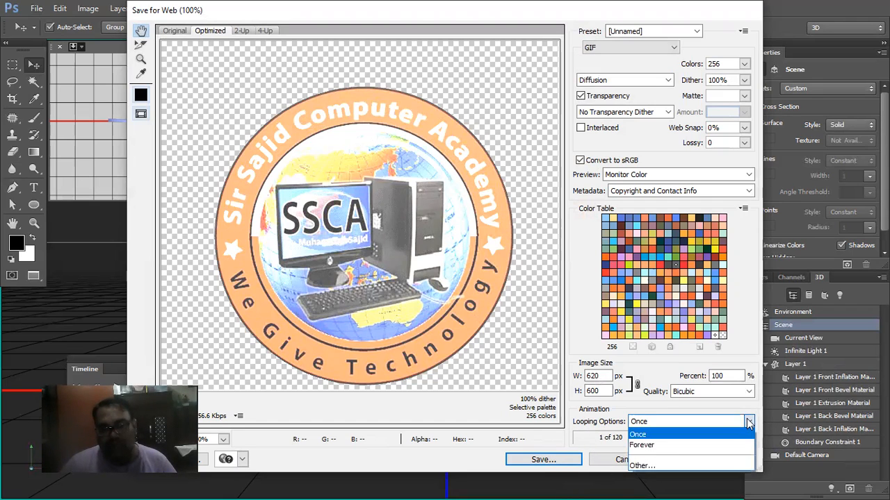
left_click(714, 449)
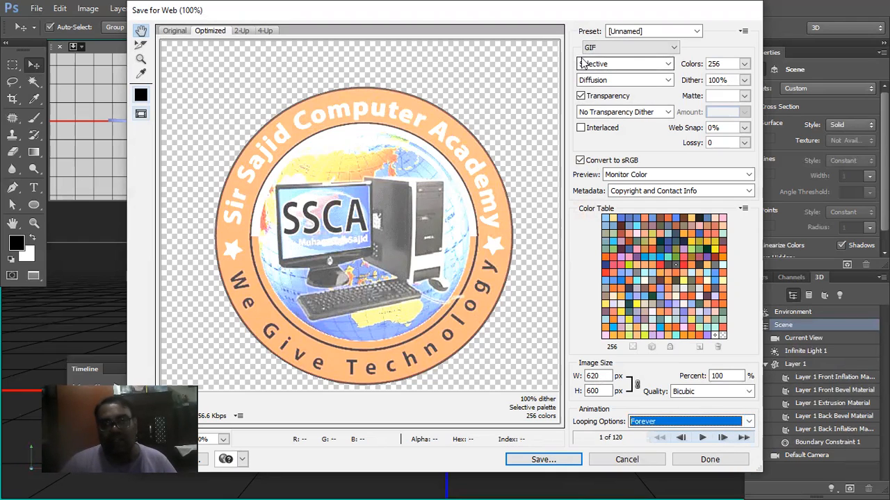
left_click(617, 47)
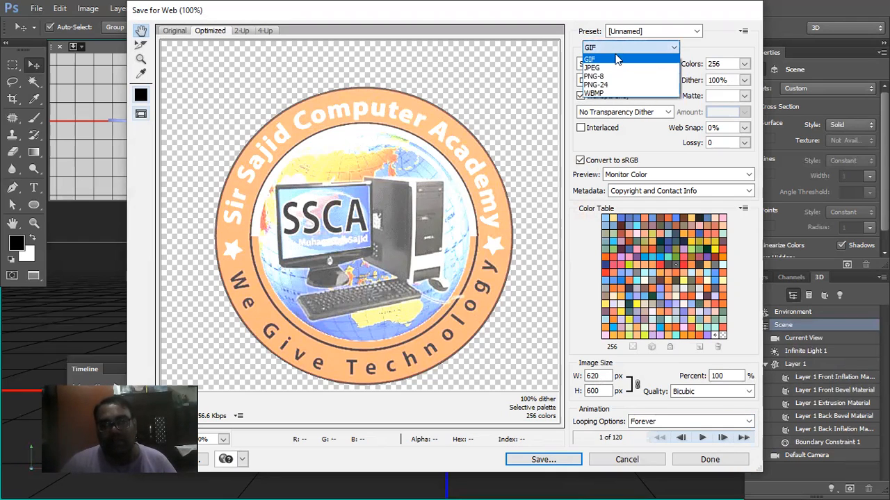
left_click(616, 59)
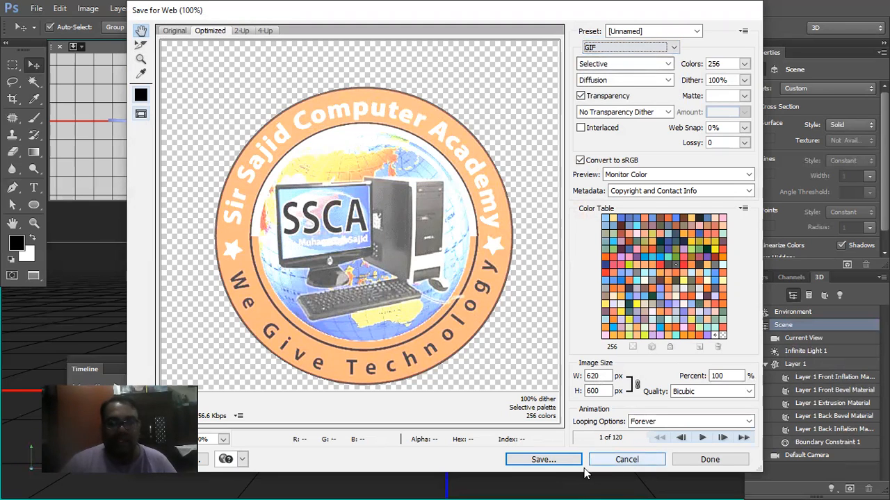
Save the optimized GIF in the Downloads folder, naming it with the academy owner's first name followed by "3d Logos".
left_click(544, 461)
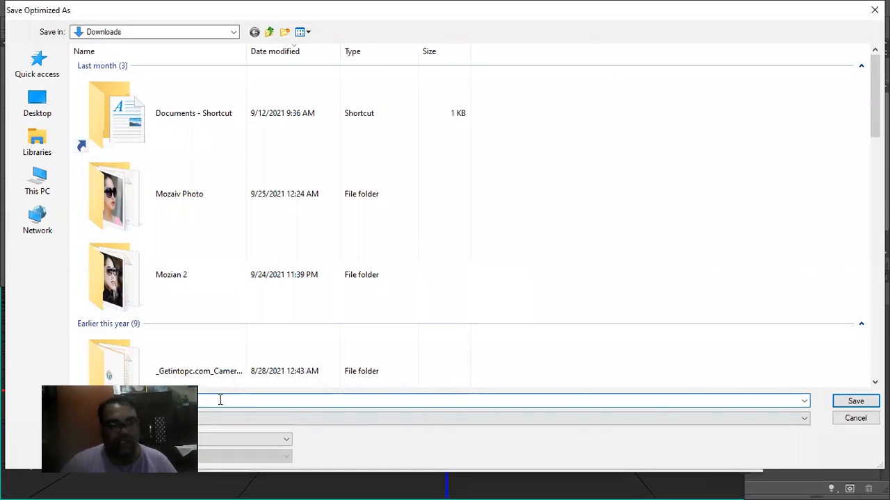
left_click_drag(179, 405, 130, 411)
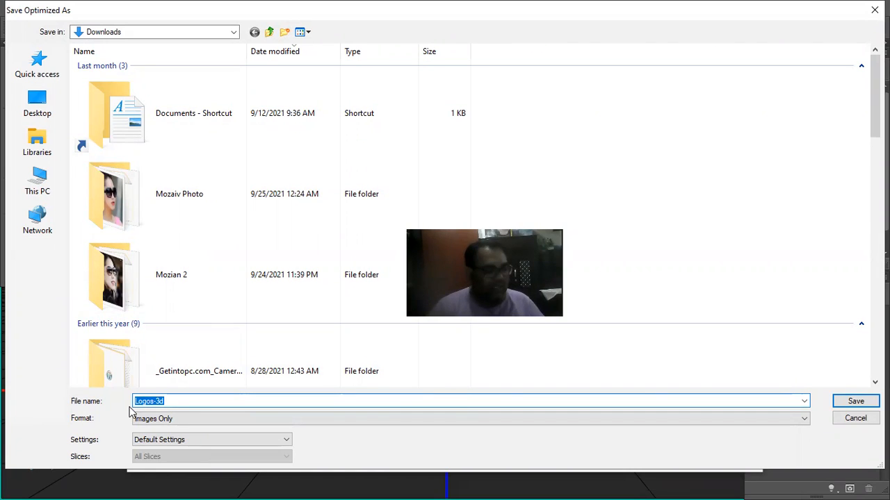
type("Sajid 3d")
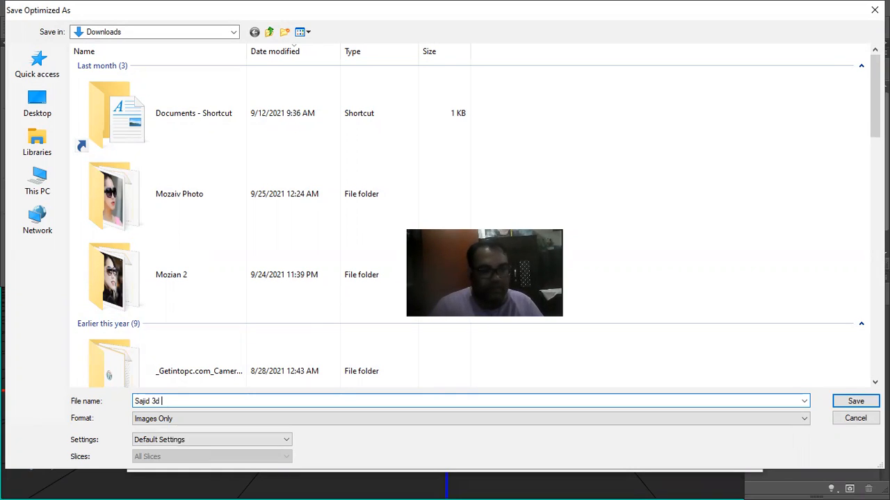
type(" Logos")
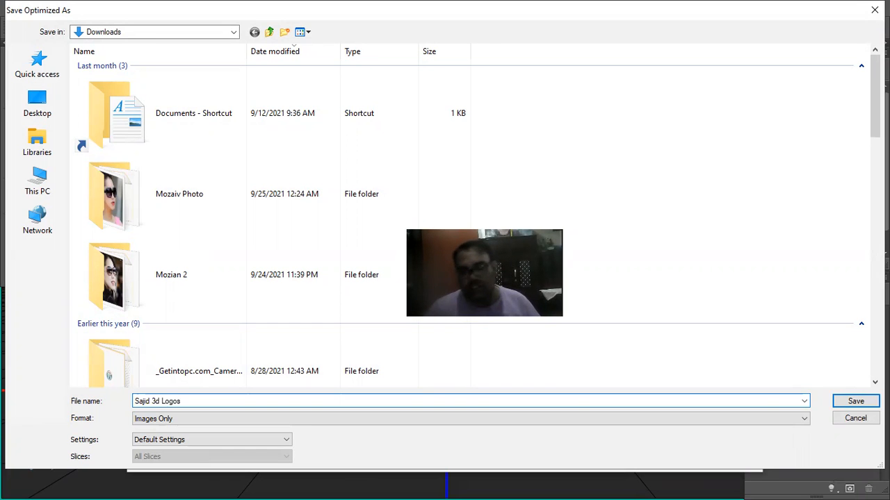
left_click(846, 403)
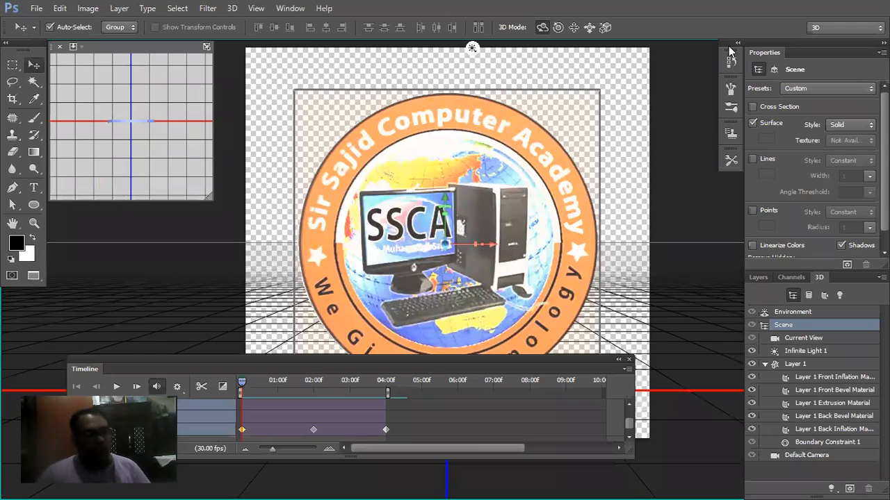
Switch to the Downloads folder in File Explorer and open the exported GIF to watch the logo's rotation.
key("super+d")
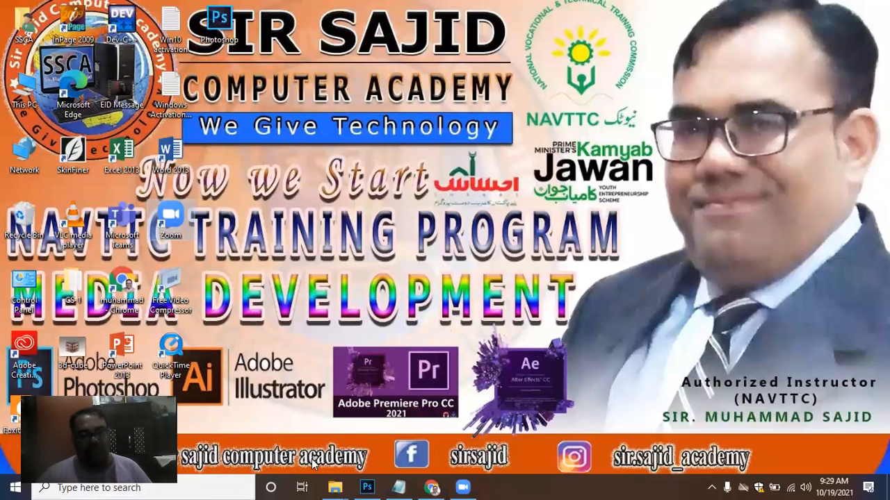
mouse_move(326, 487)
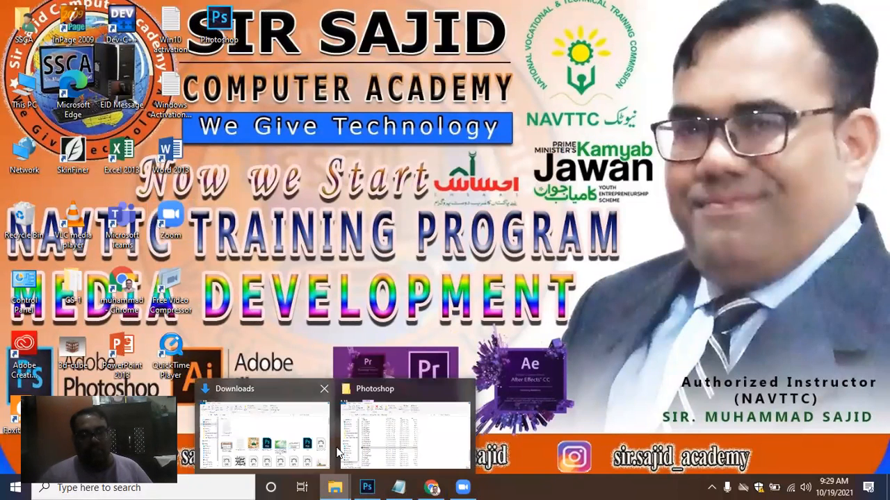
left_click(304, 437)
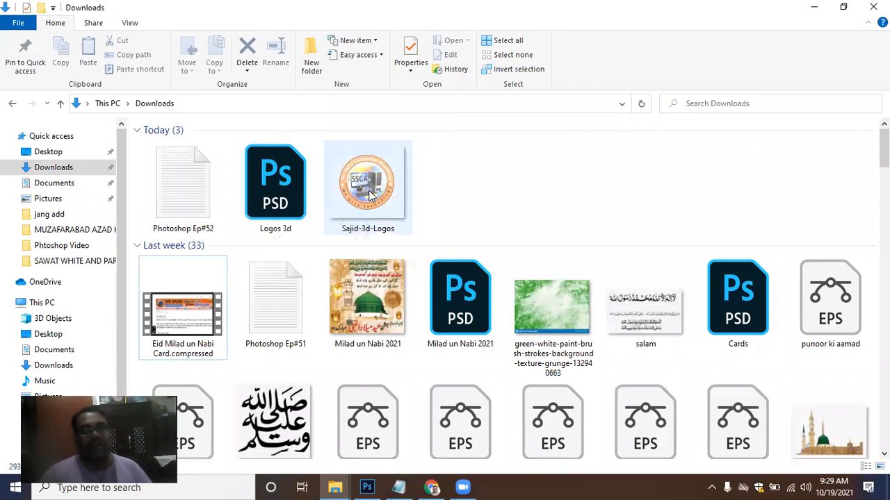
mouse_move(369, 196)
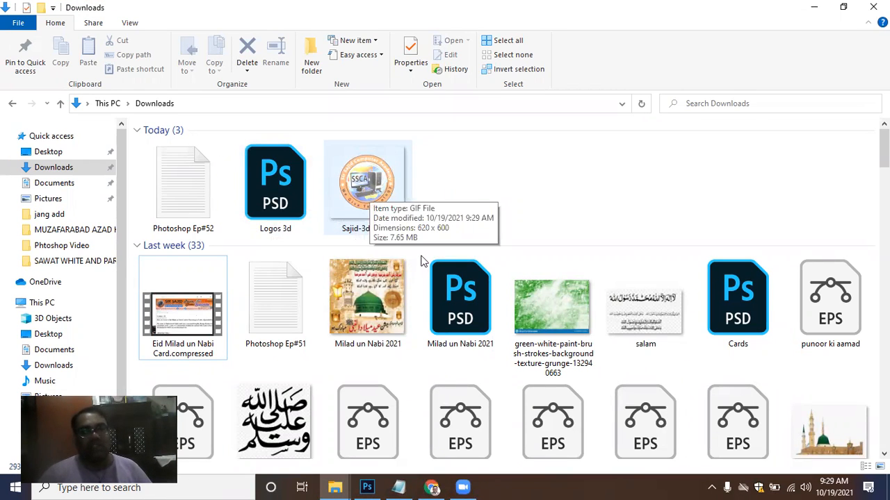
left_click(367, 197)
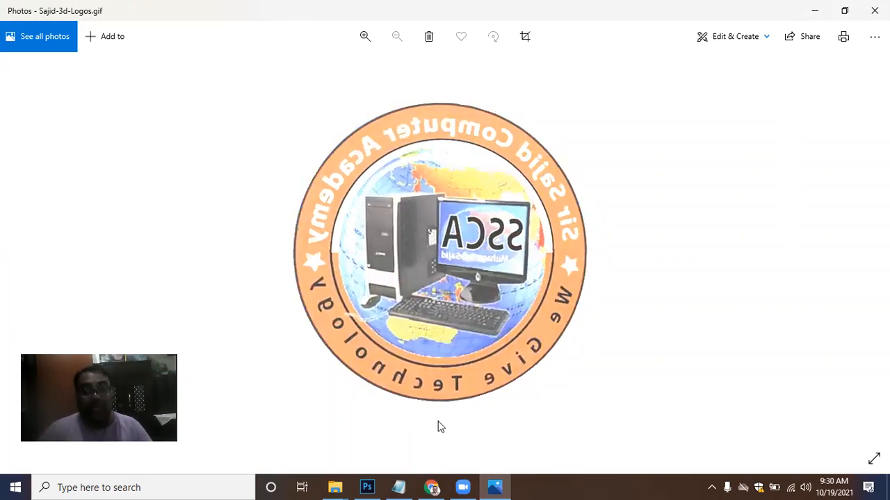
Switch to the Photoshop Ep#52 notes in Notepad and place the cursor in the 3D rotation lecture title.
left_click(400, 487)
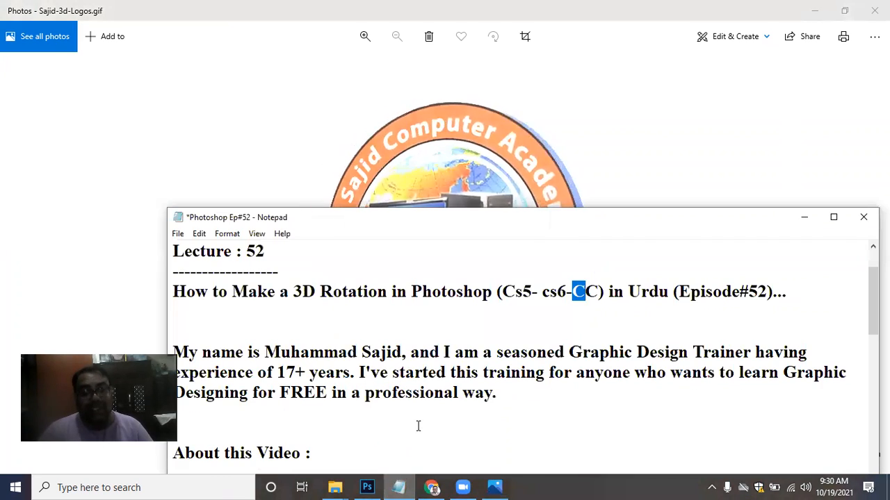
left_click(517, 293)
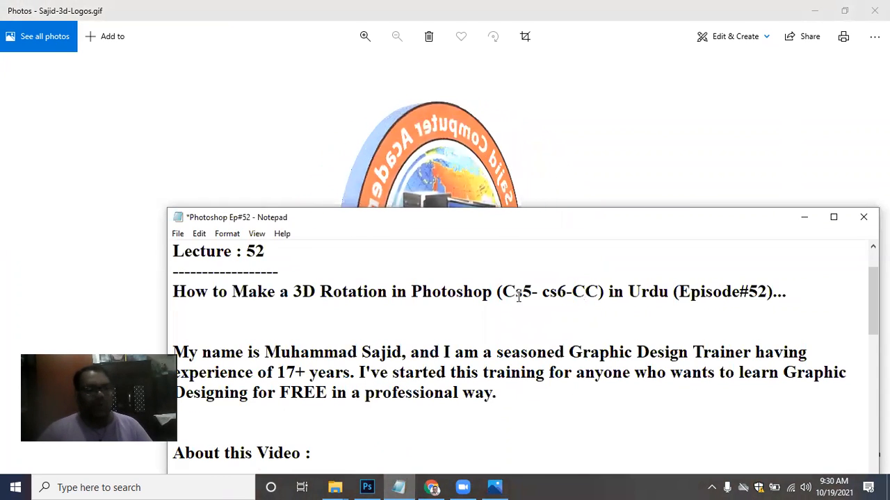